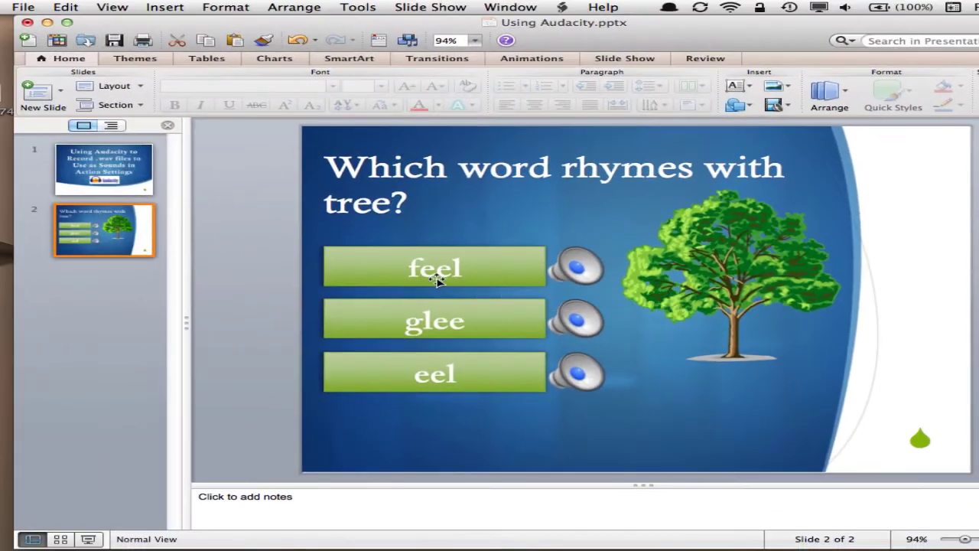
mouse_move(560, 286)
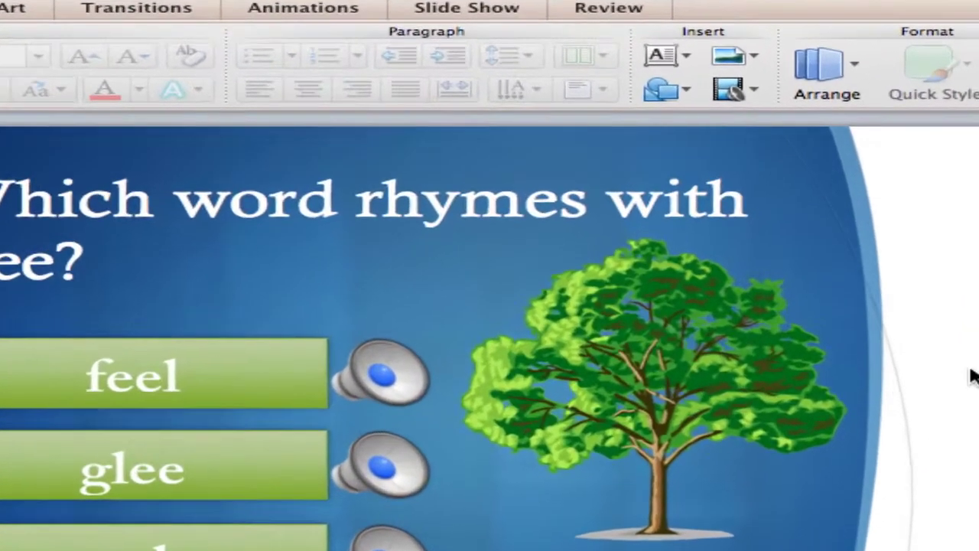
left_click(755, 92)
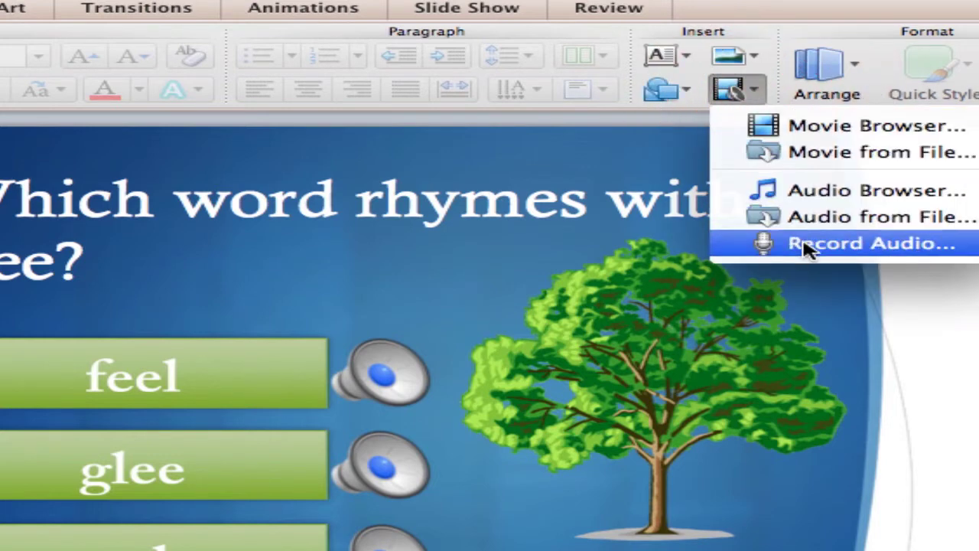
left_click(329, 317)
left_click(388, 377)
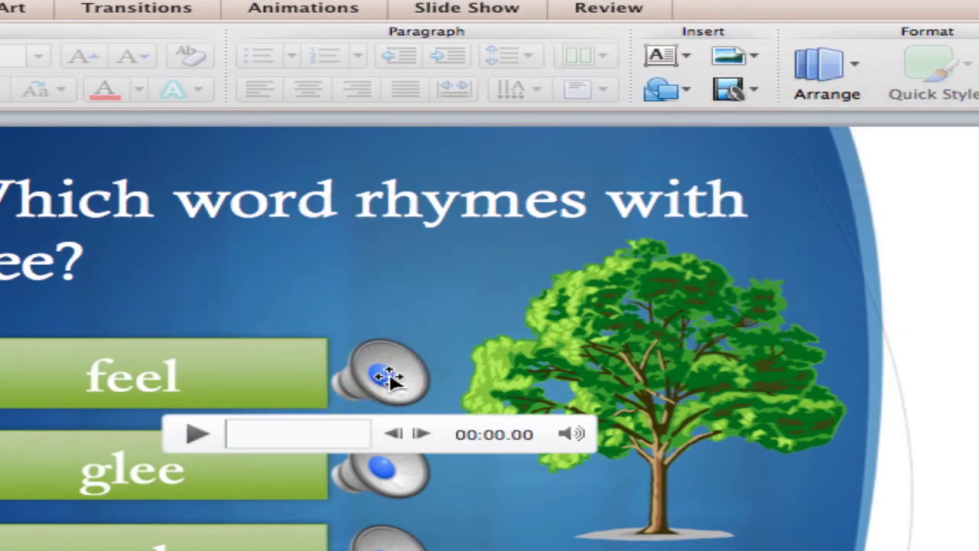
left_click(196, 433)
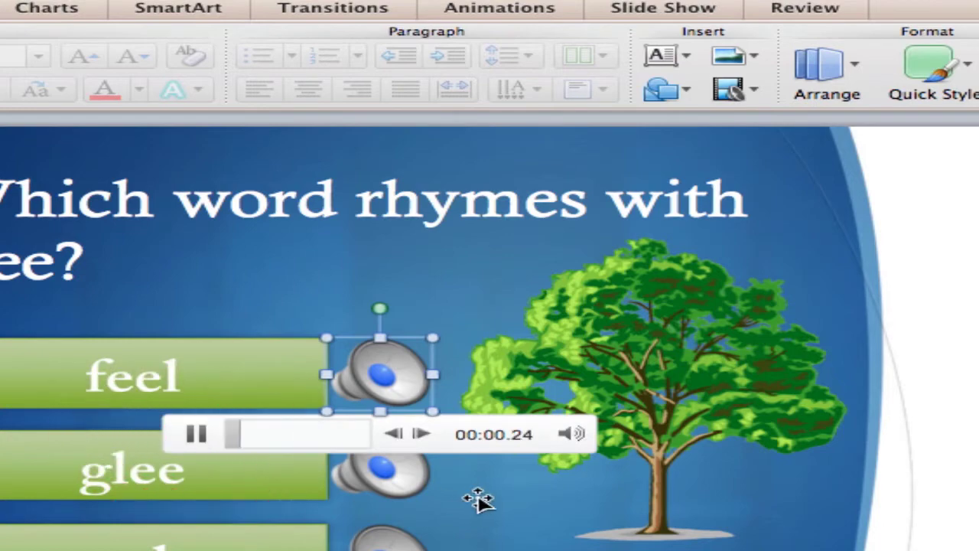
left_click(387, 480)
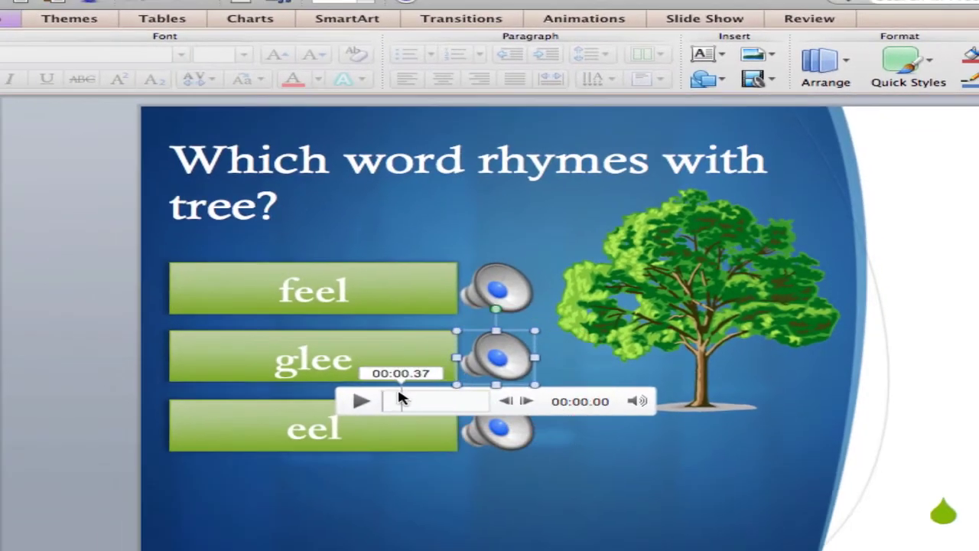
left_click(360, 400)
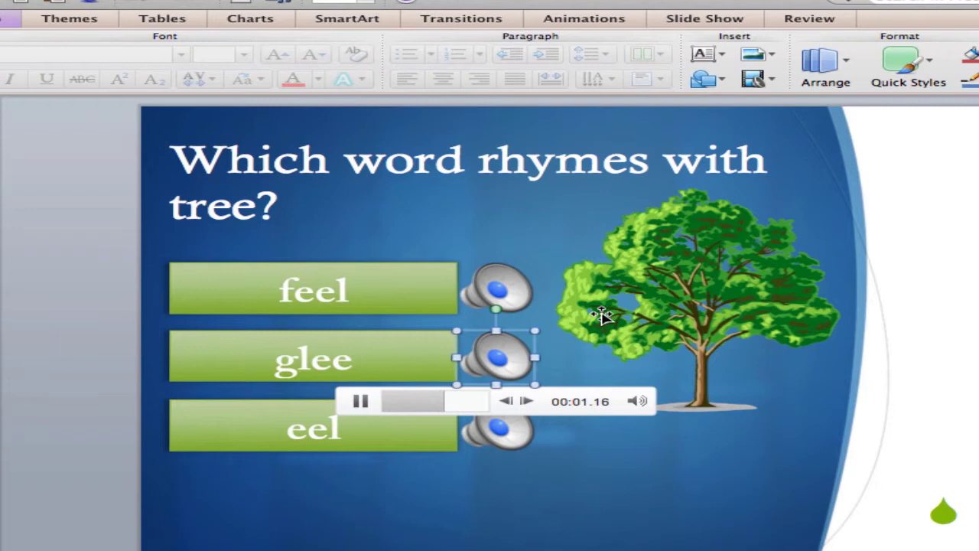
left_click(626, 370)
left_click(496, 421)
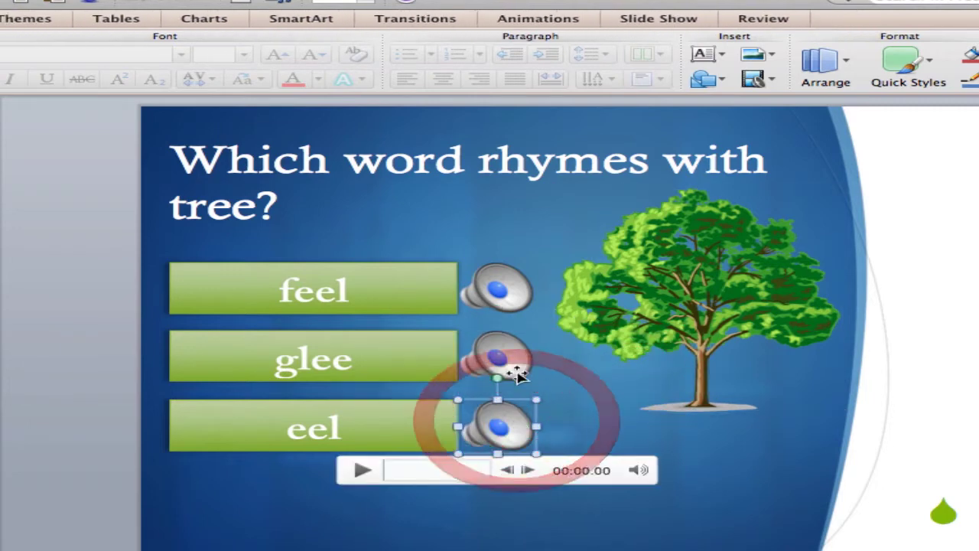
left_click(363, 470)
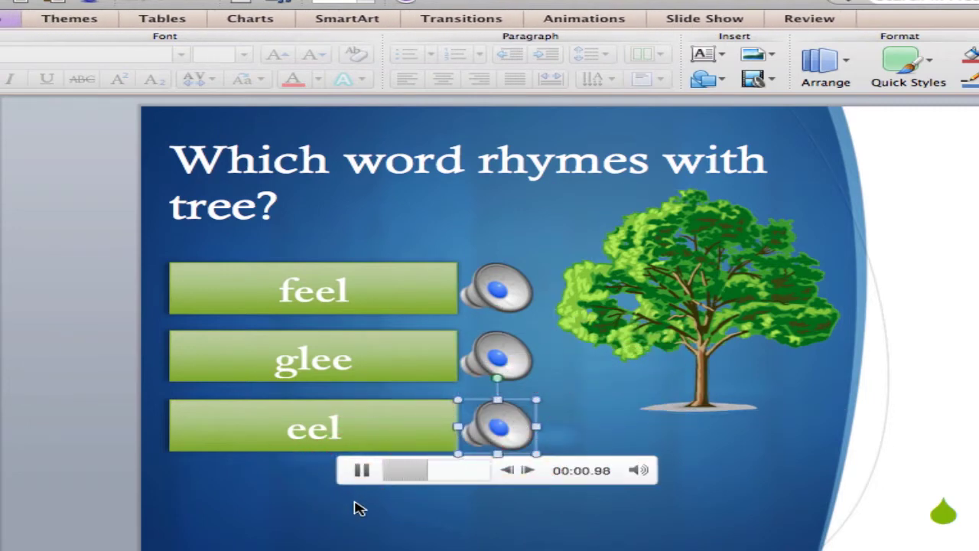
left_click(325, 506)
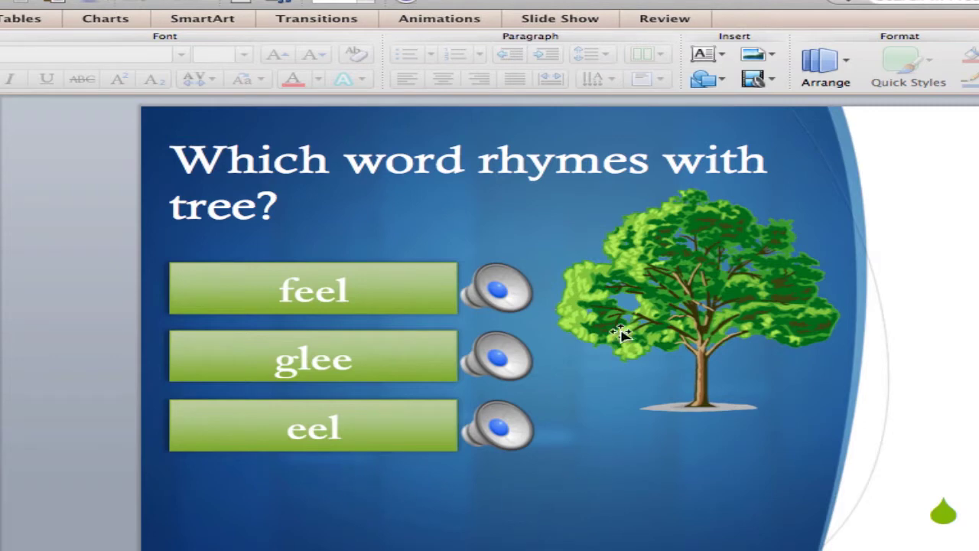
left_click(213, 287)
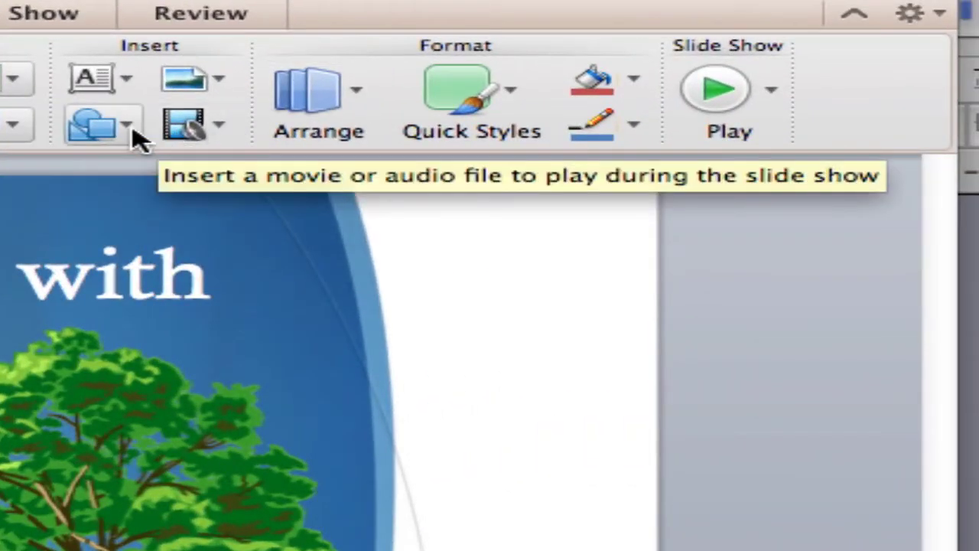
left_click(133, 131)
mouse_move(229, 489)
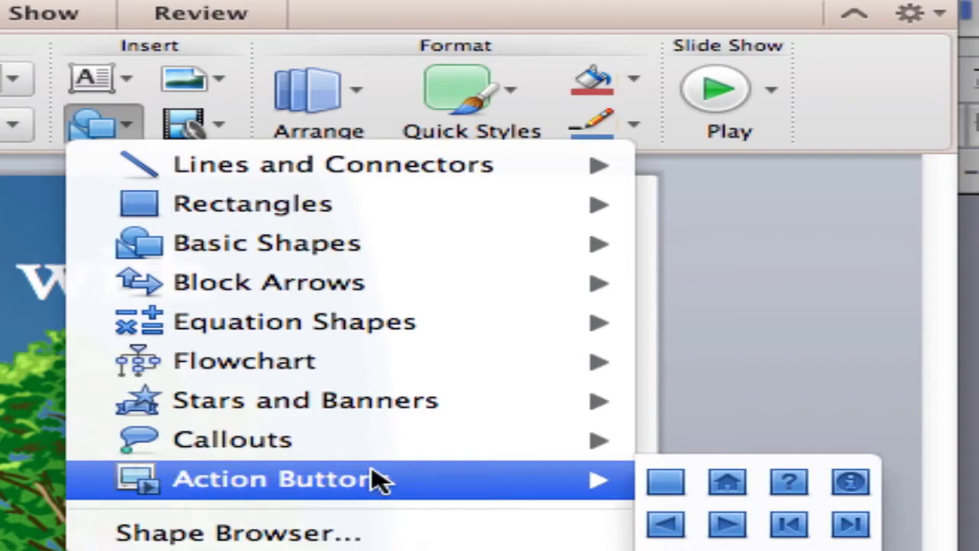
left_click(229, 533)
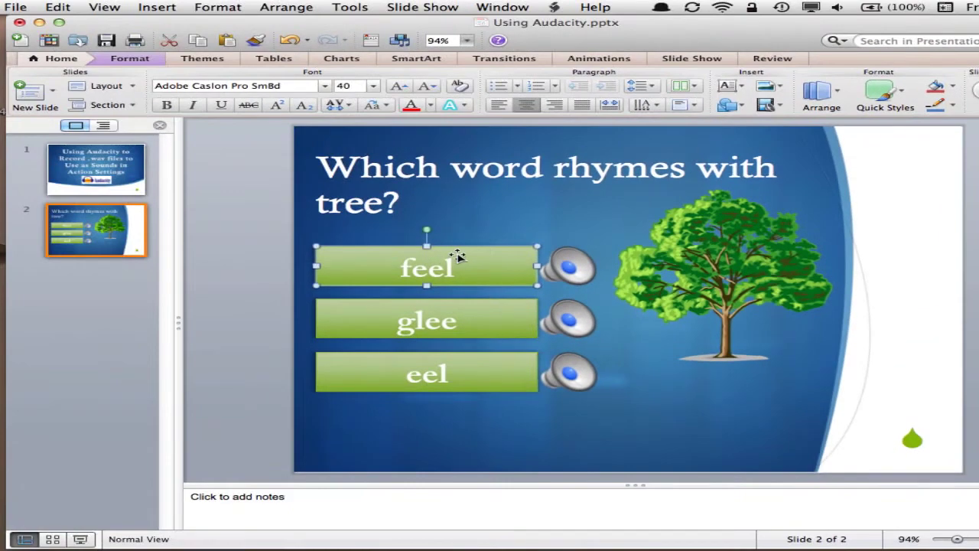
- Turn on Play sound in the feel button's Action Settings and pick Other Sound from the list
right_click(457, 257)
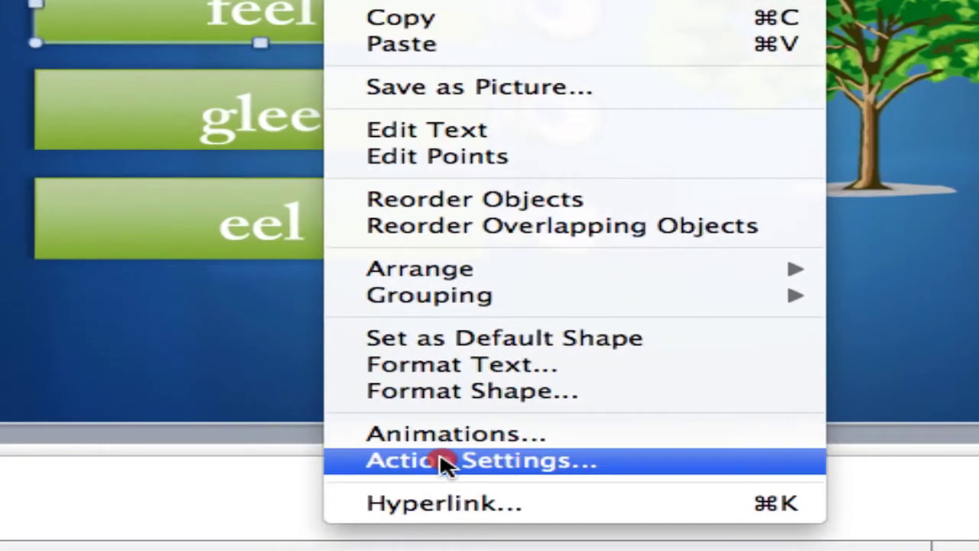
left_click(446, 462)
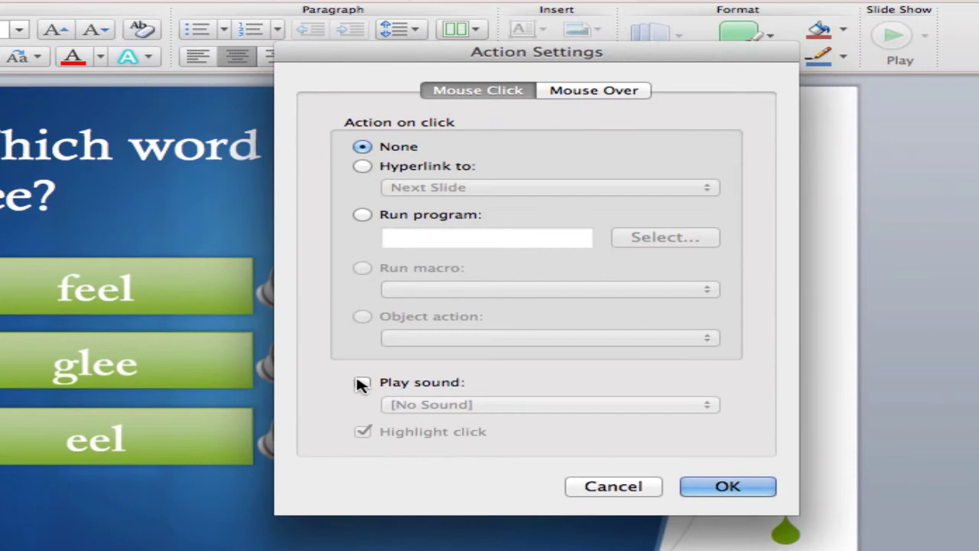
left_click(361, 383)
left_click(401, 404)
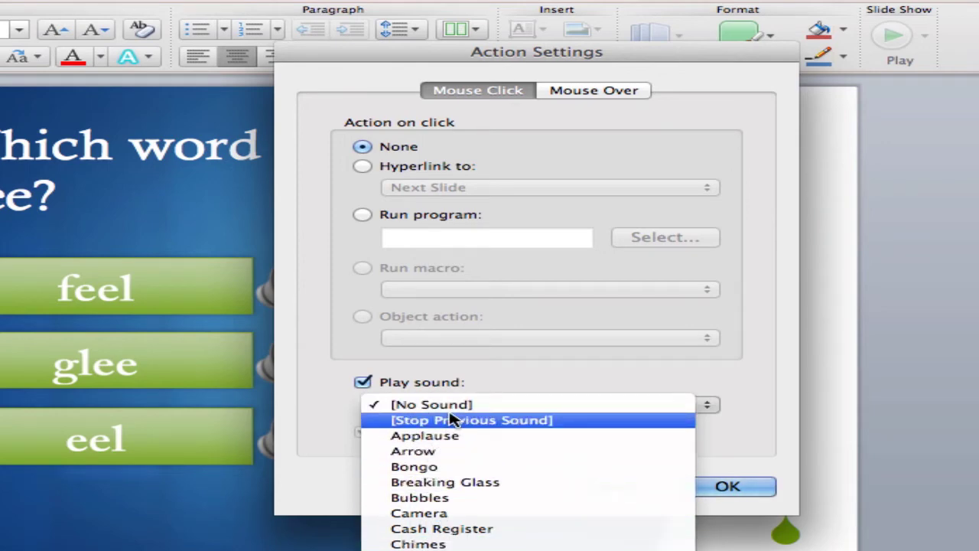
scroll(528, 475, "down", 5)
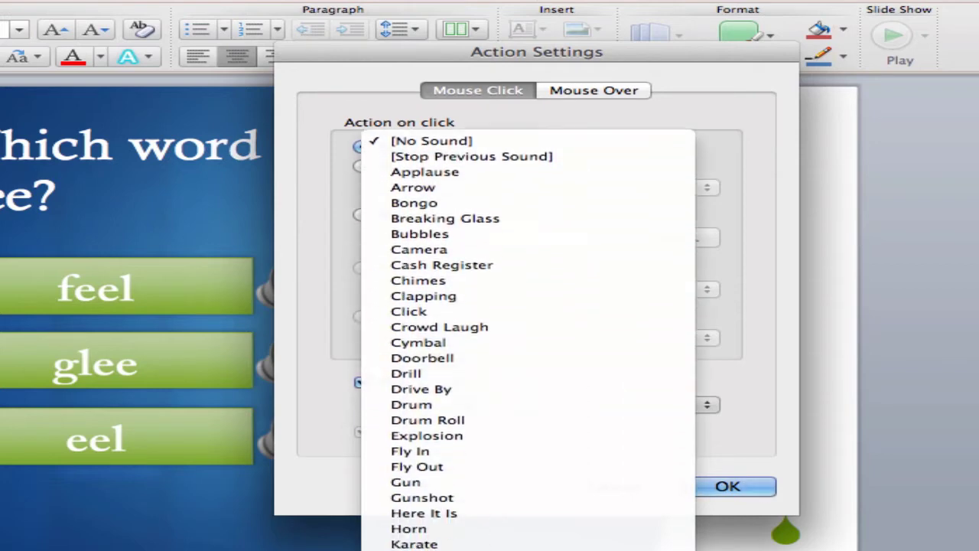
scroll(527, 344, "down", 10)
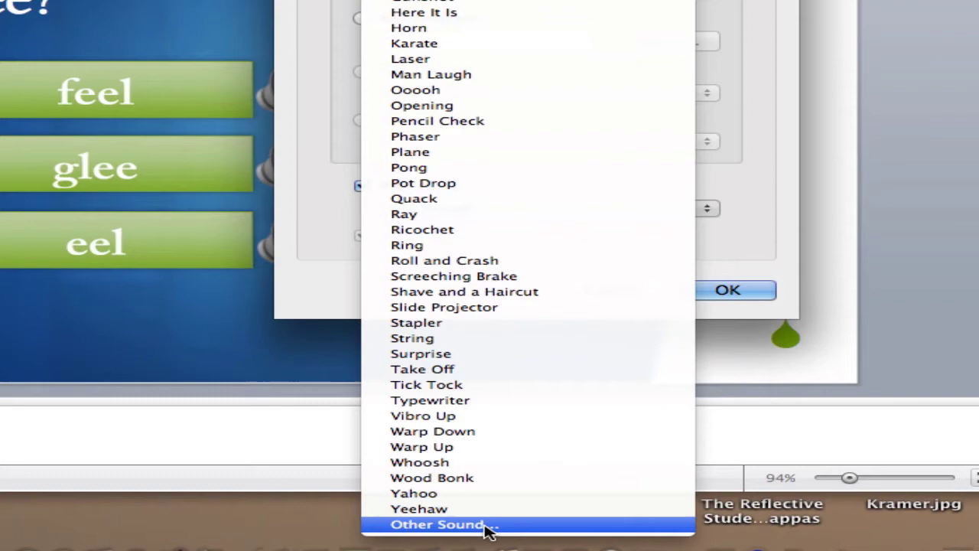
left_click(487, 526)
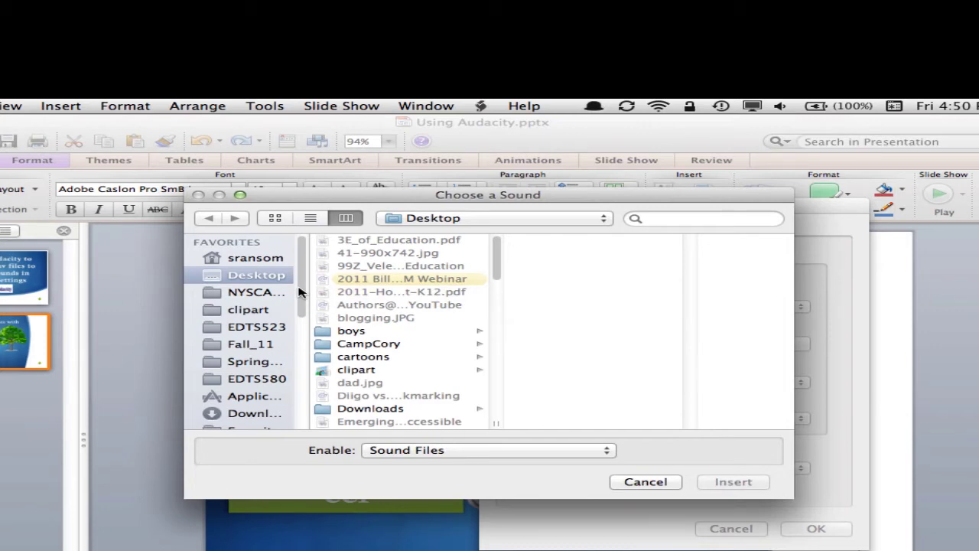
- Back out of the sound chooser and Action Settings, keeping [No Sound], then show the title slide
left_click(645, 481)
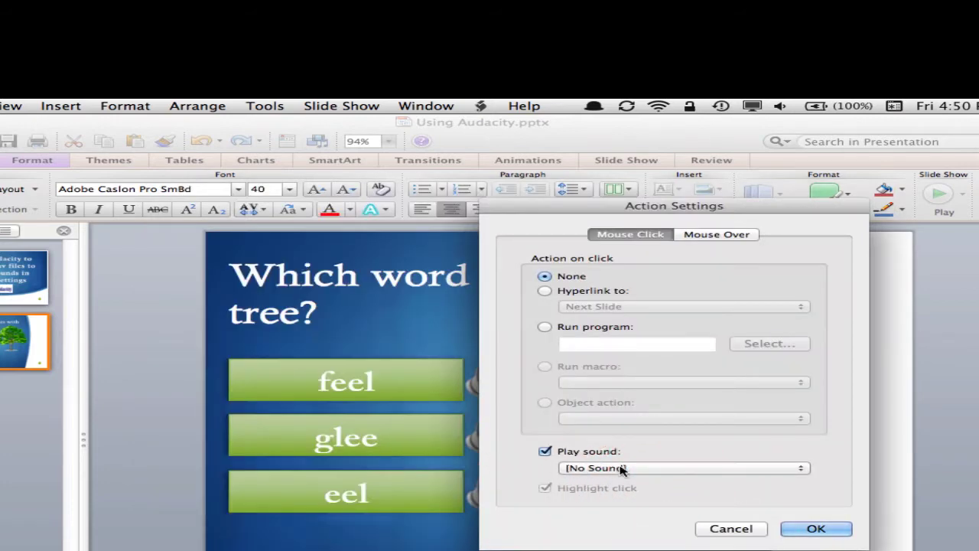
left_click(620, 467)
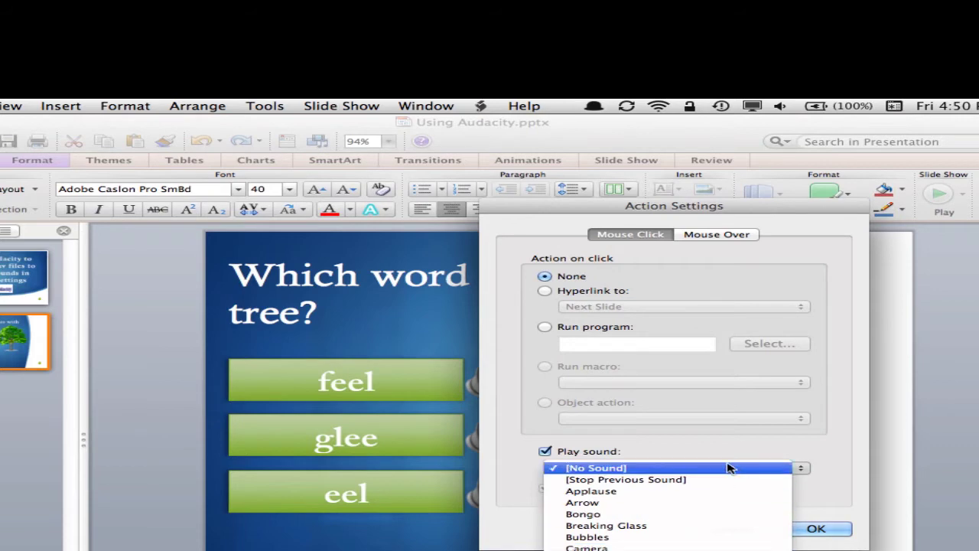
left_click(699, 449)
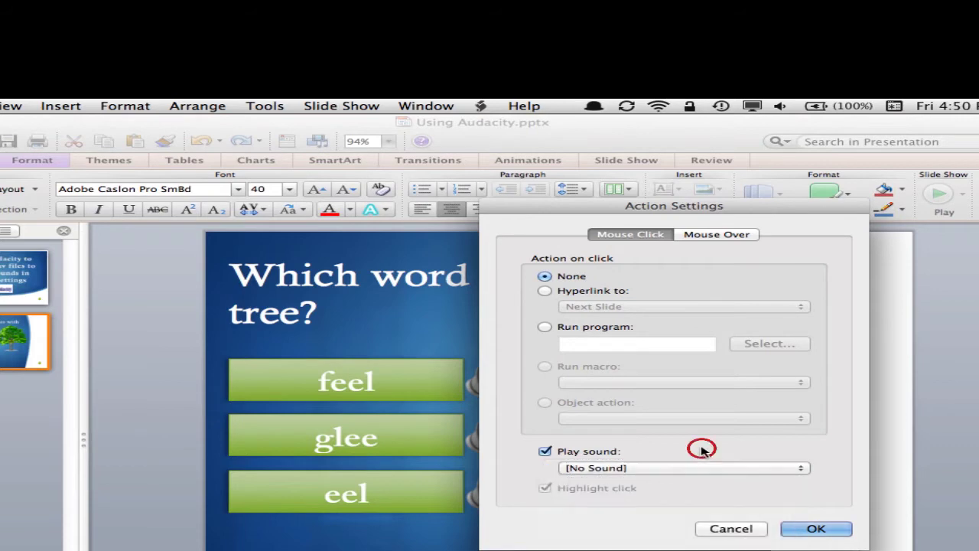
left_click(733, 529)
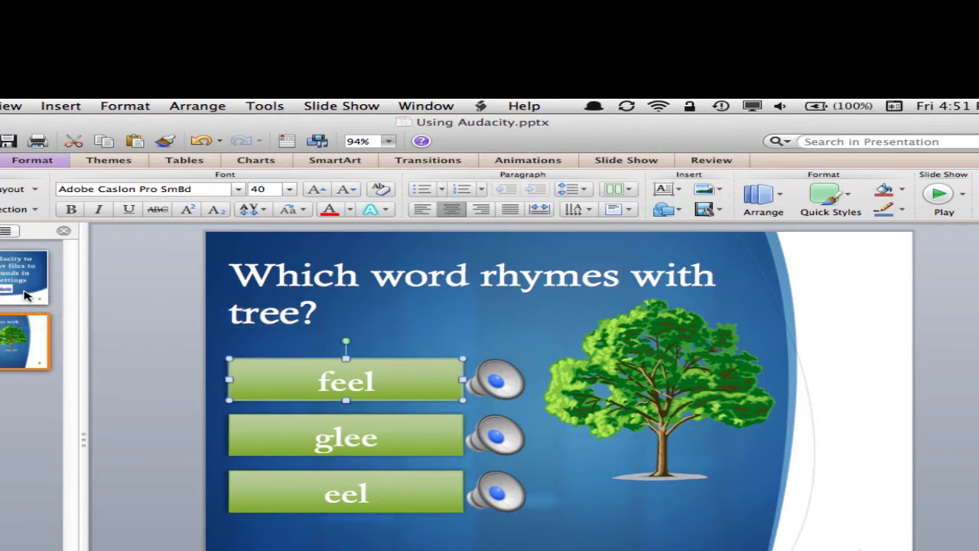
left_click(25, 296)
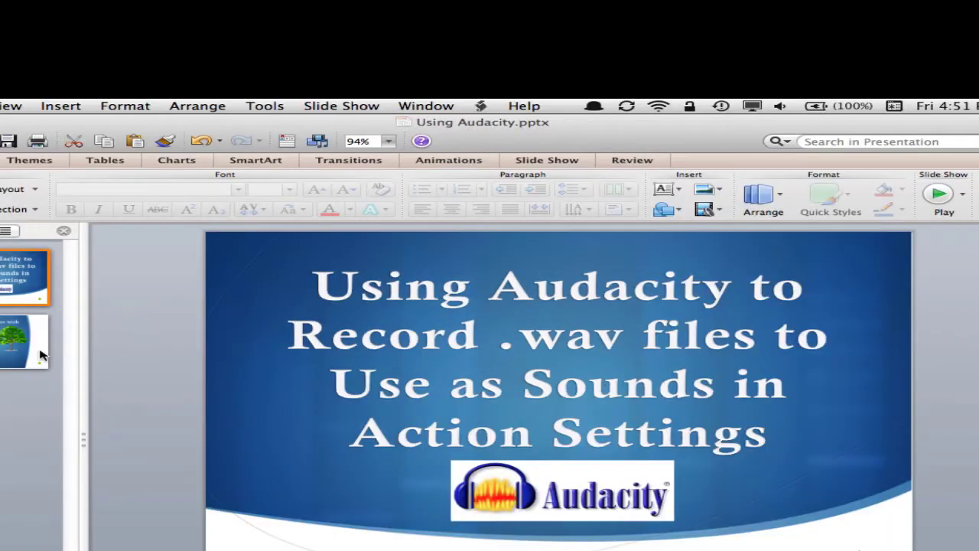
- Select the feel shape on the 'Which word rhymes with tree?' slide, then switch to Audacity
left_click(41, 355)
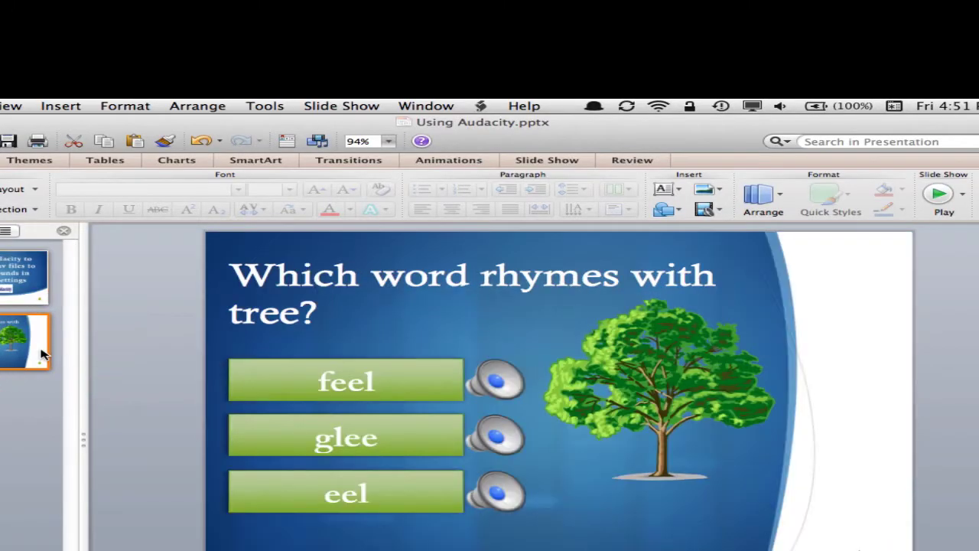
left_click(411, 380)
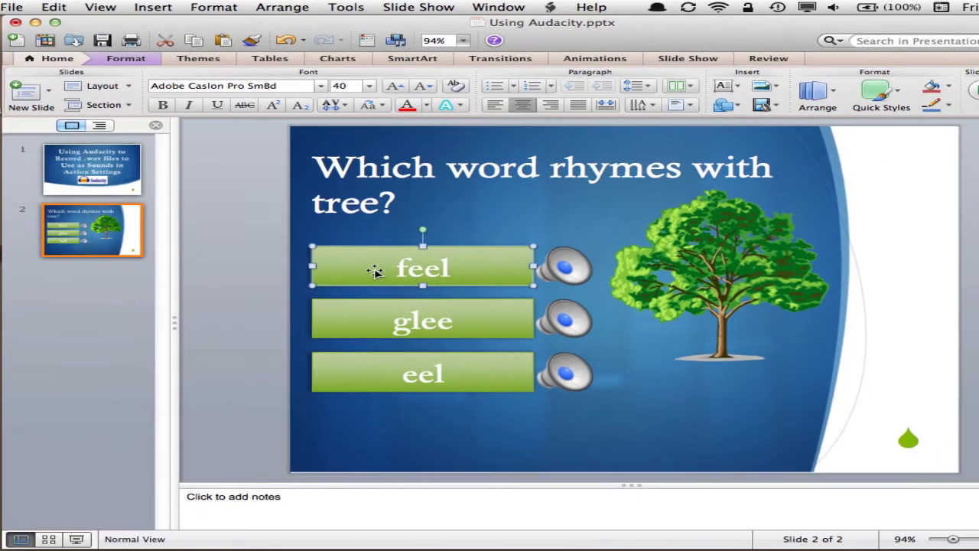
right_click(470, 257)
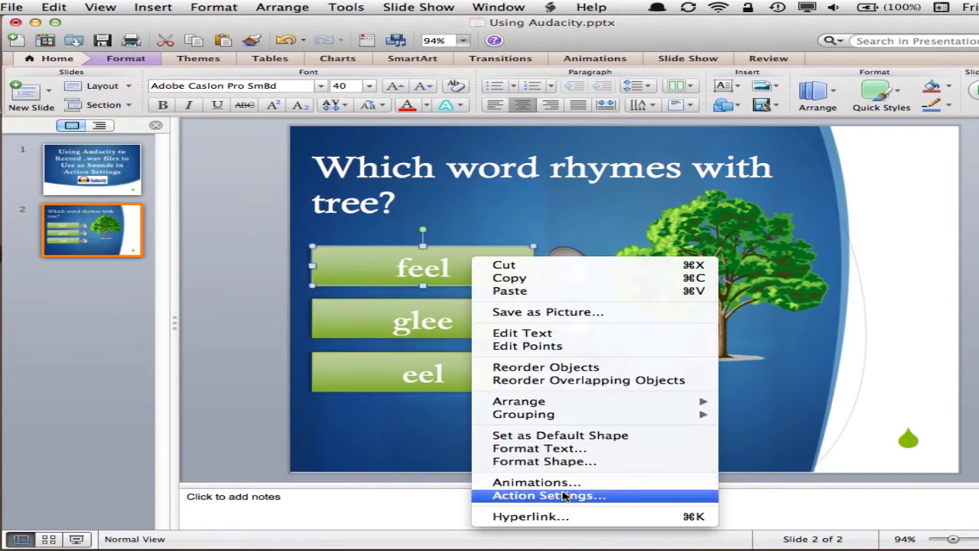
left_click(806, 404)
key("super+Tab")
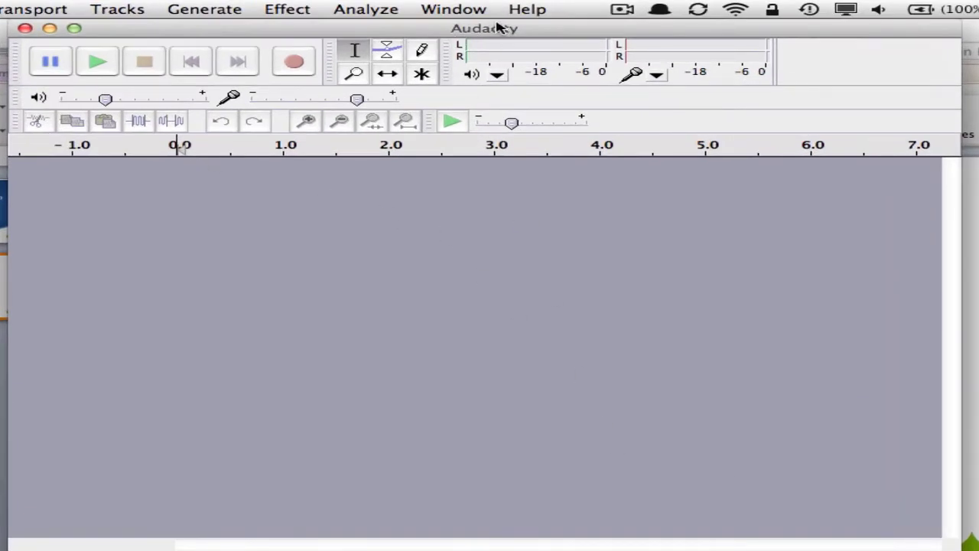
- Drag the Audacity window lower and aside so the PowerPoint slide shows beside it
left_click_drag(496, 29, 476, 99)
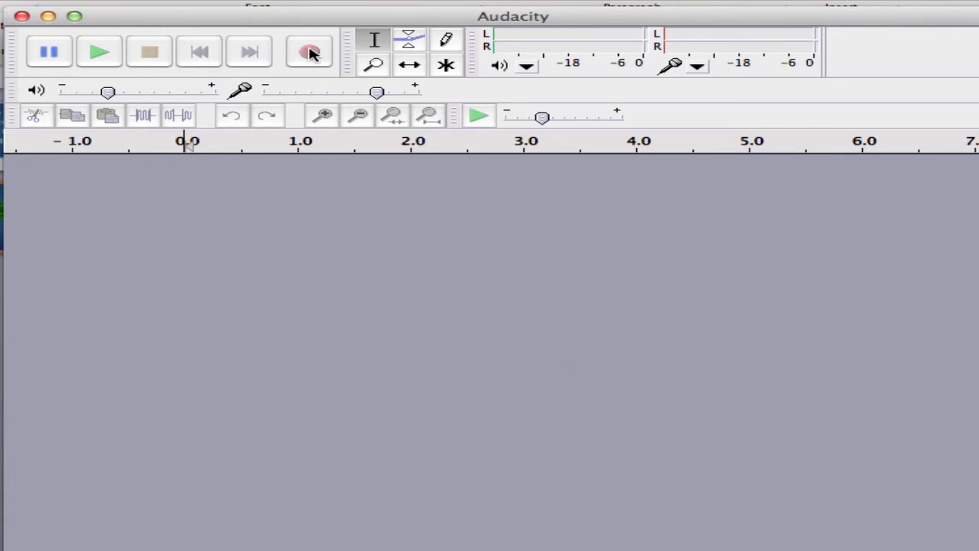
left_click_drag(320, 17, 406, 0)
- Record a short spoken word in Audacity, stop it, and play it back from the start
left_click(390, 21)
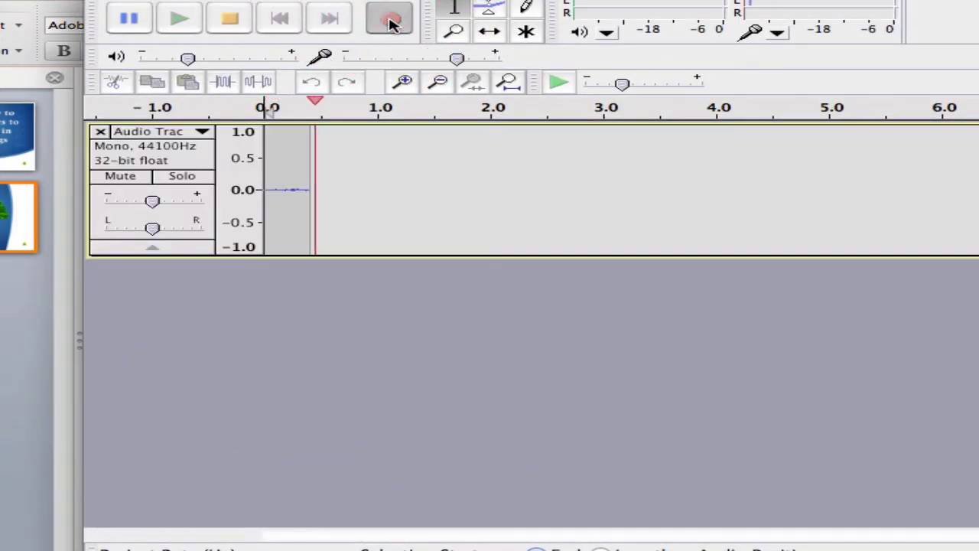
left_click(230, 19)
left_click(230, 18)
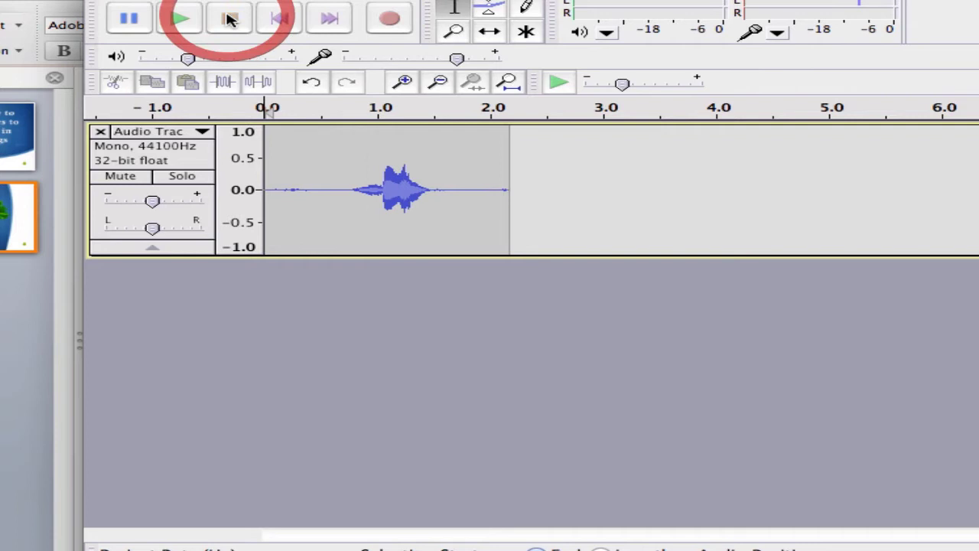
left_click(282, 16)
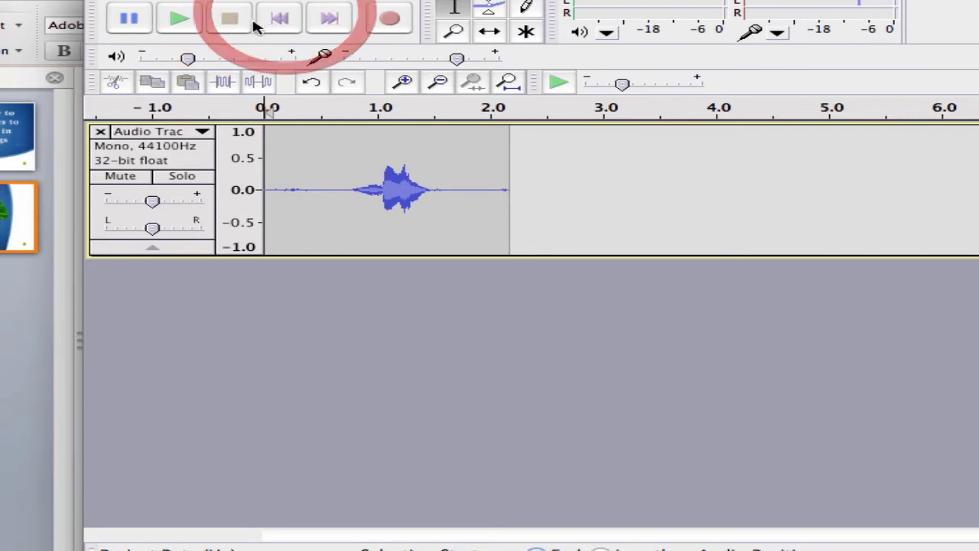
left_click(186, 23)
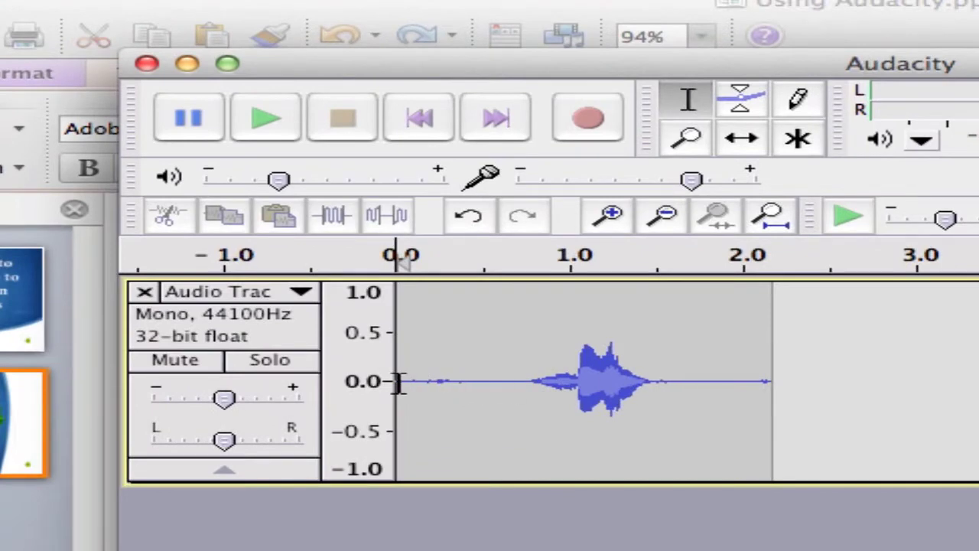
- Cut the leading silence (0.0–0.6 s) and the trailing silence after 1.0 s, then replay the clip
left_click_drag(398, 382, 503, 383)
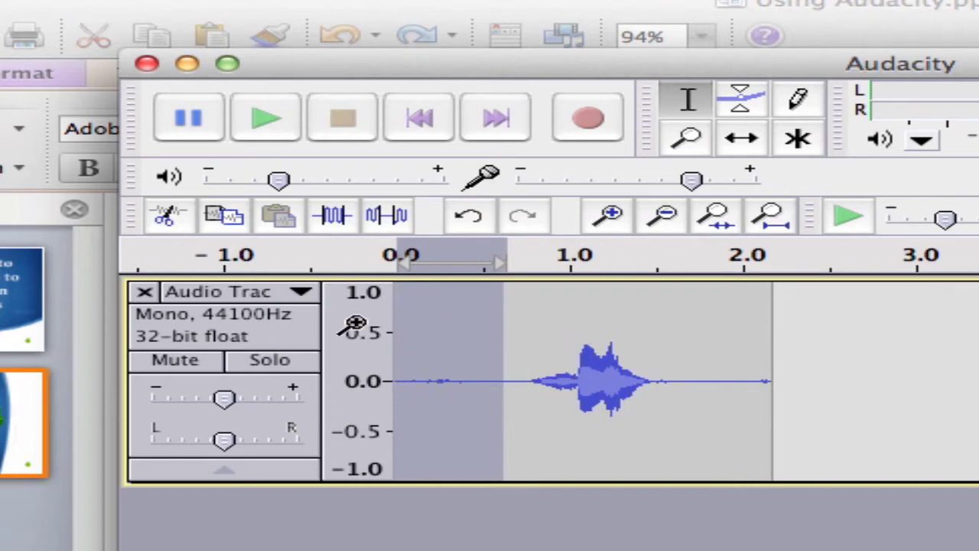
left_click(167, 218)
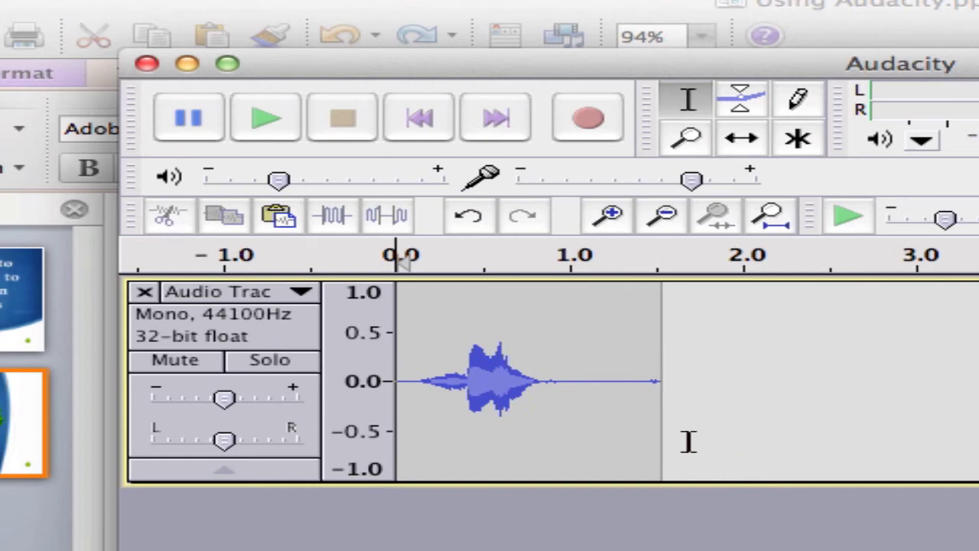
left_click_drag(574, 381, 660, 387)
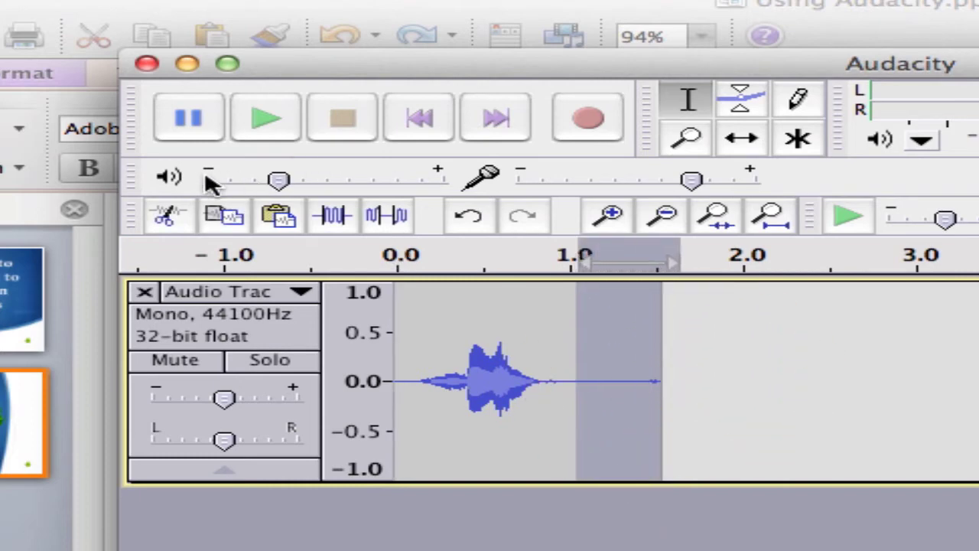
left_click(170, 215)
left_click(433, 134)
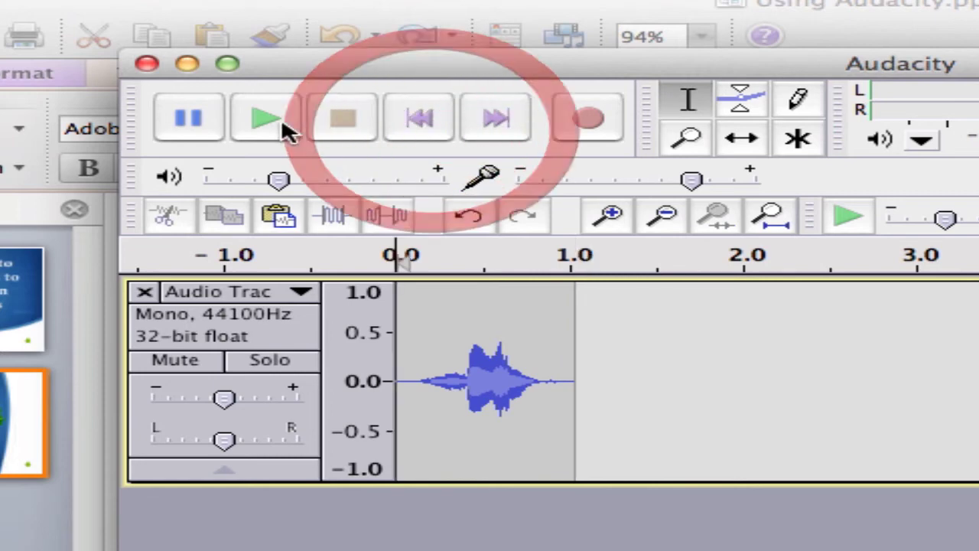
left_click(275, 125)
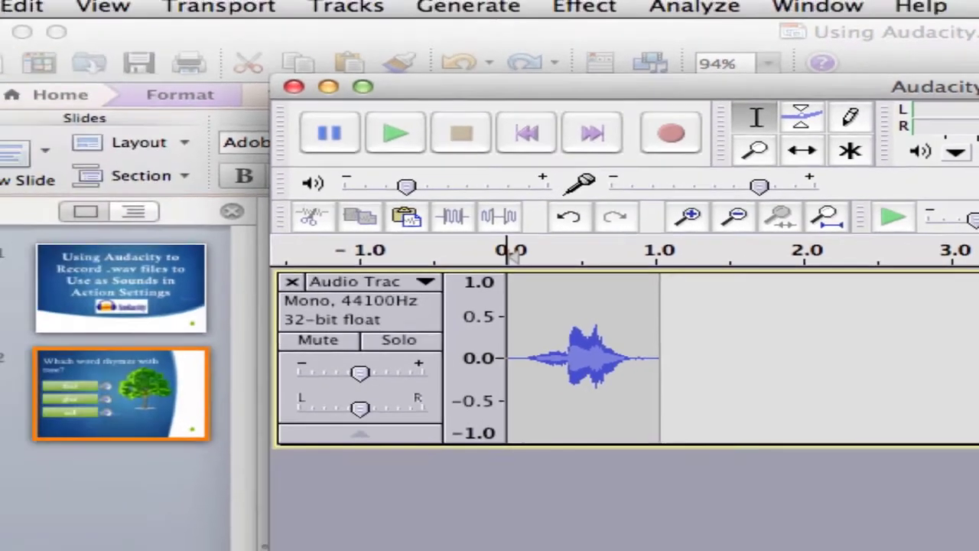
left_click(44, 7)
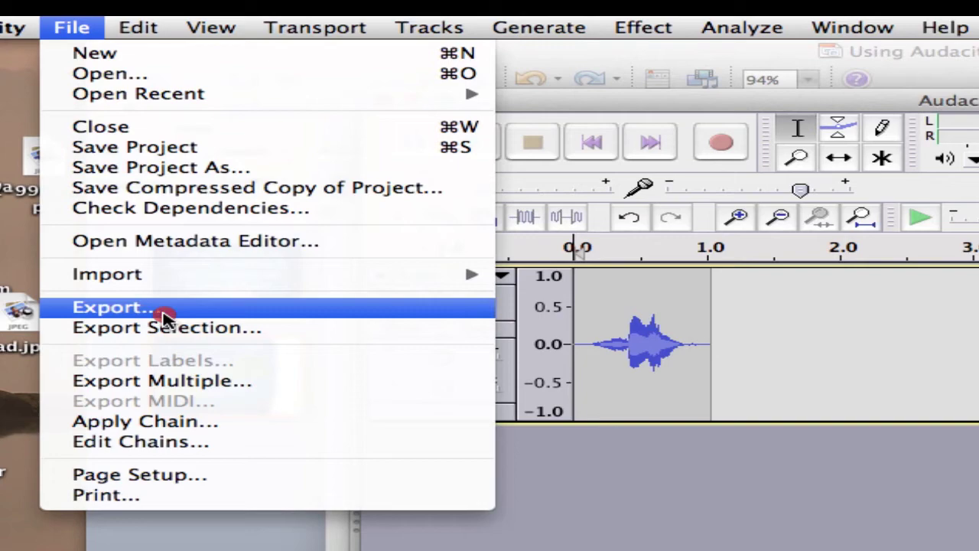
- Export the clip as feel, a WAV (Microsoft) signed 16-bit PCM file, into the PowerPoint Project folder
left_click(115, 307)
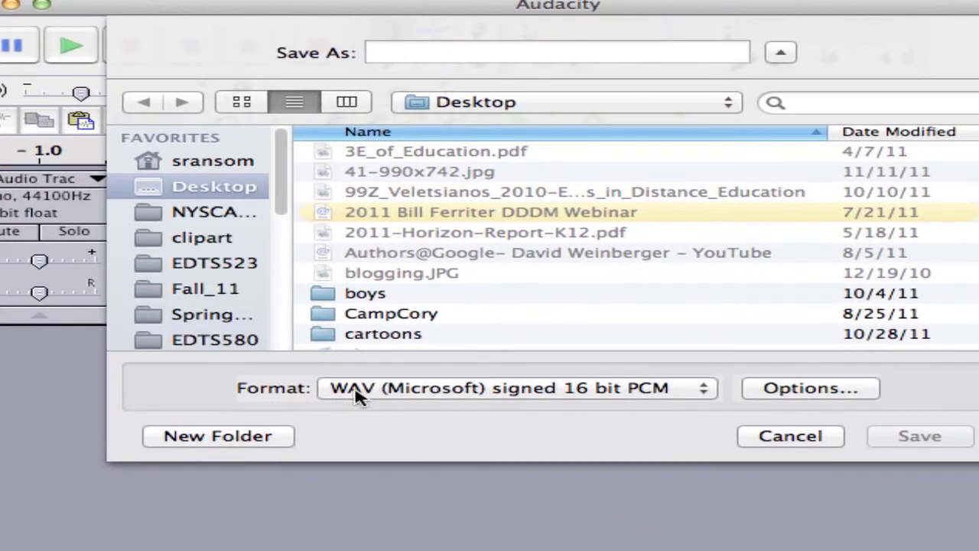
left_click(359, 394)
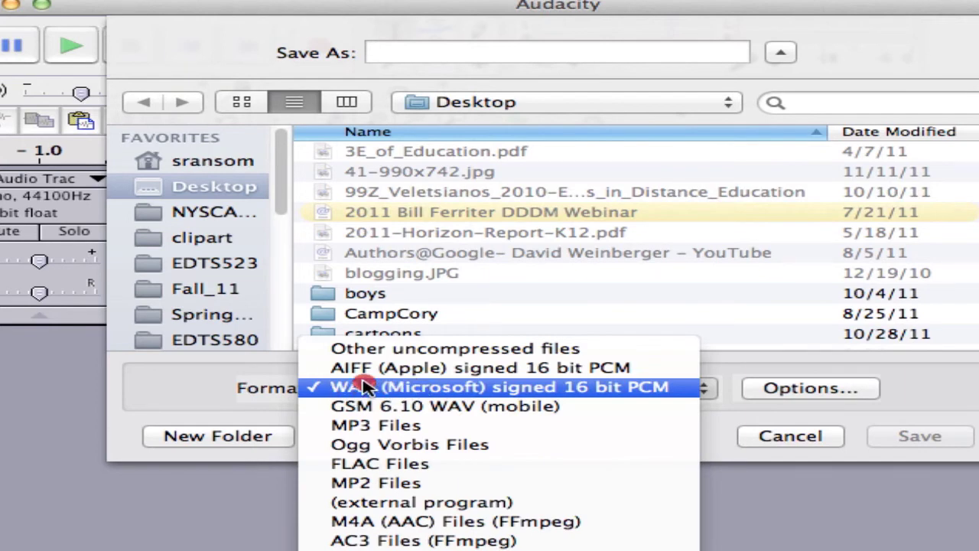
left_click(176, 396)
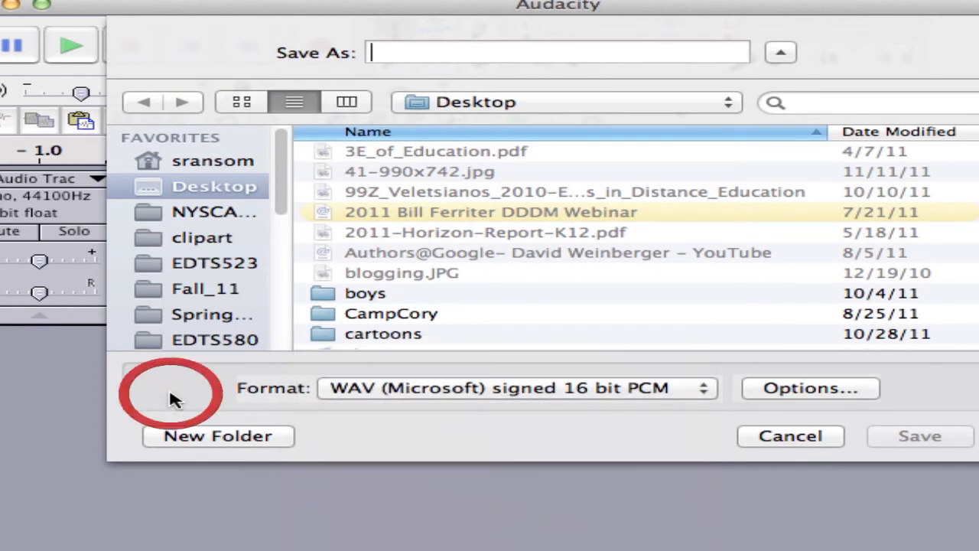
scroll(558, 255, "down", 7)
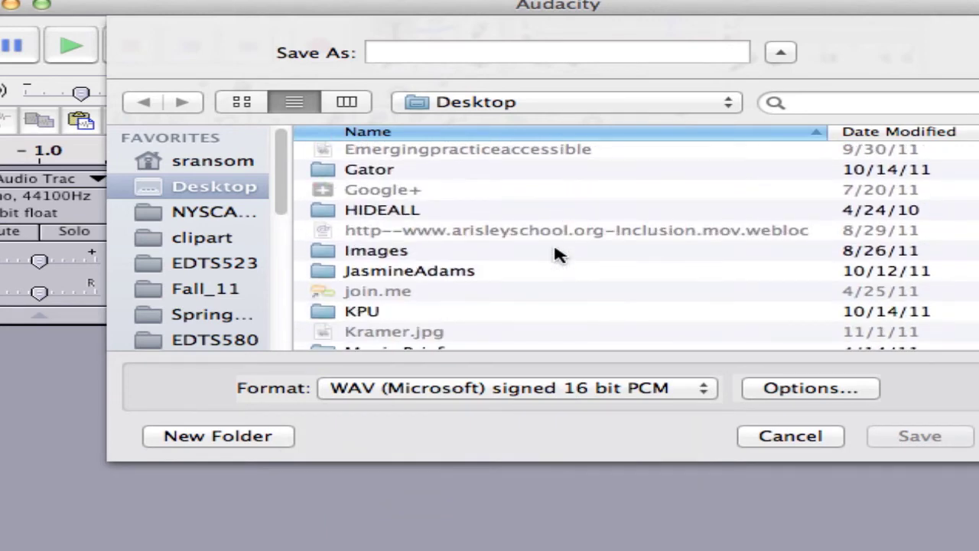
scroll(558, 255, "down", 6)
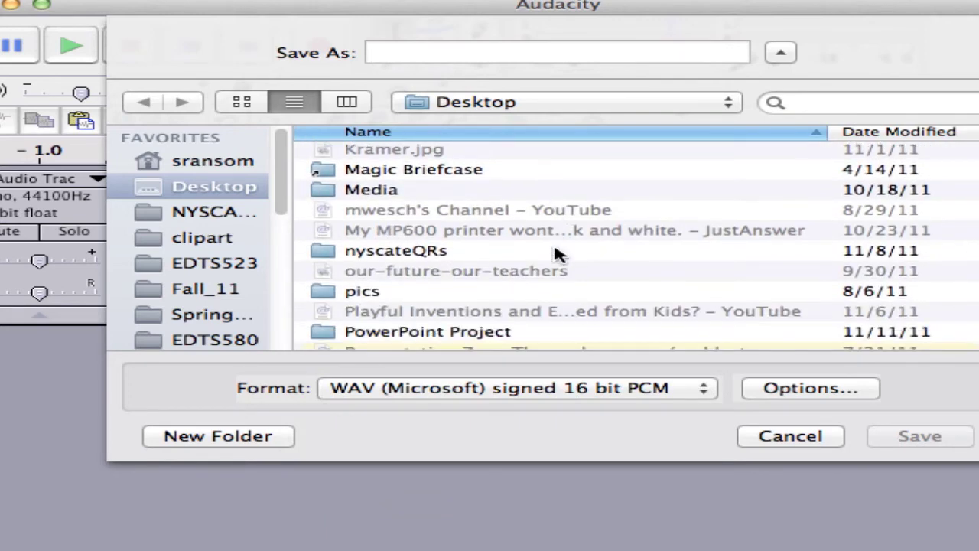
scroll(558, 256, "down", 2)
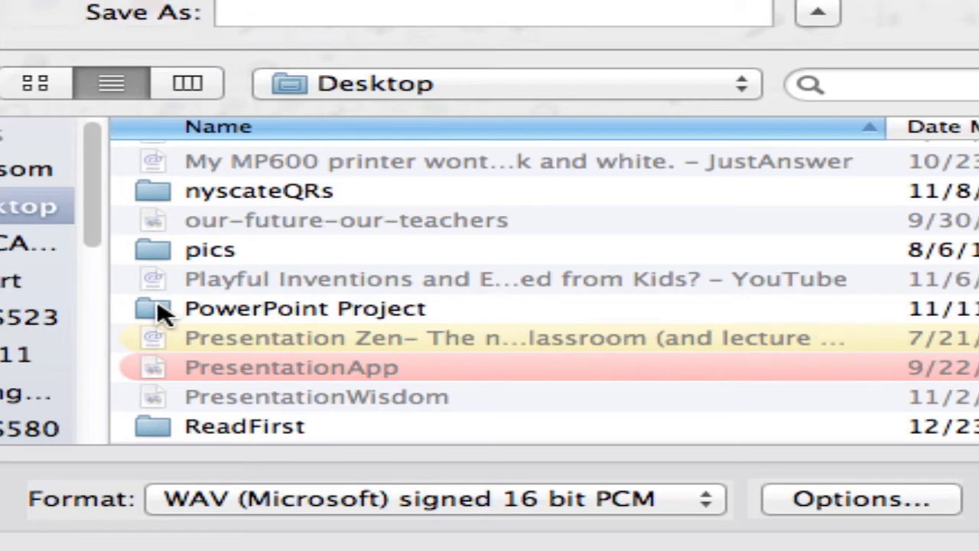
double_click(161, 310)
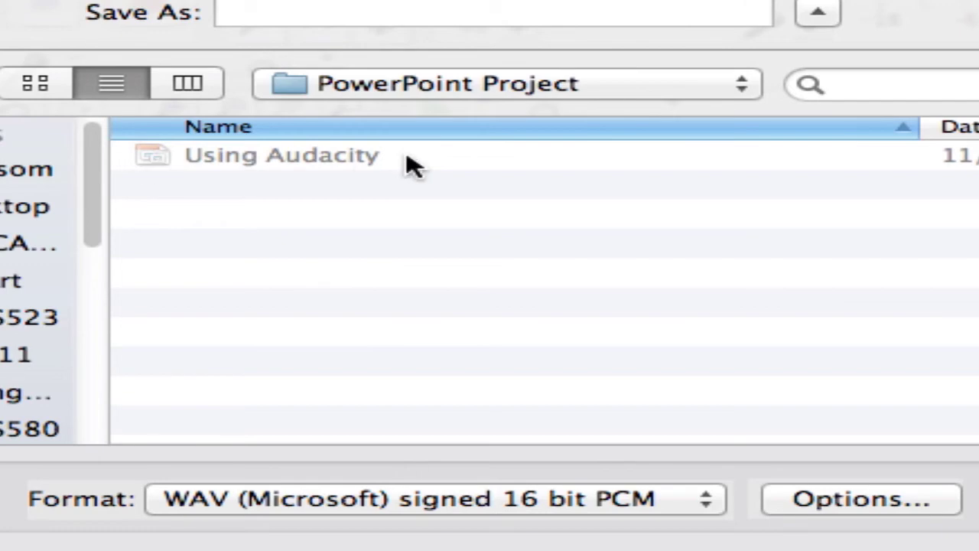
left_click(413, 9)
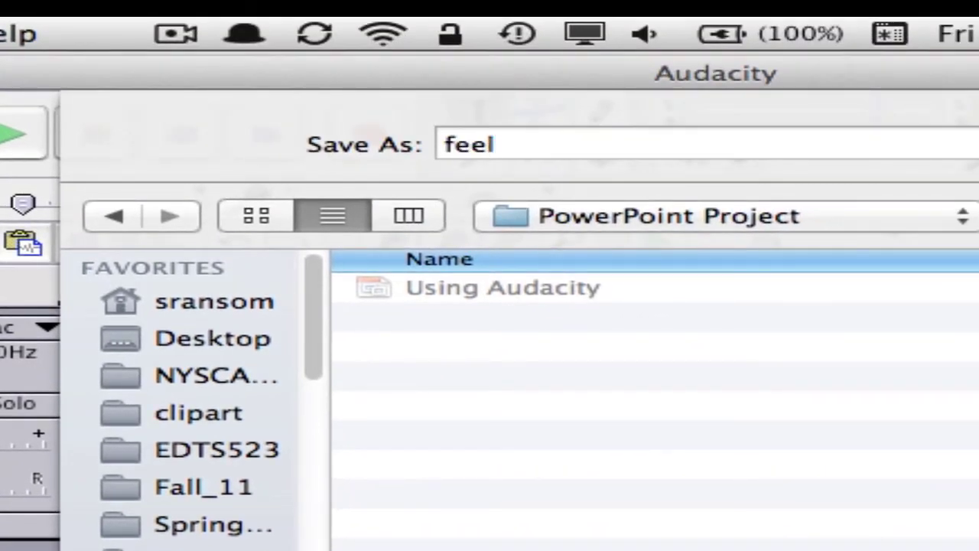
key("Return")
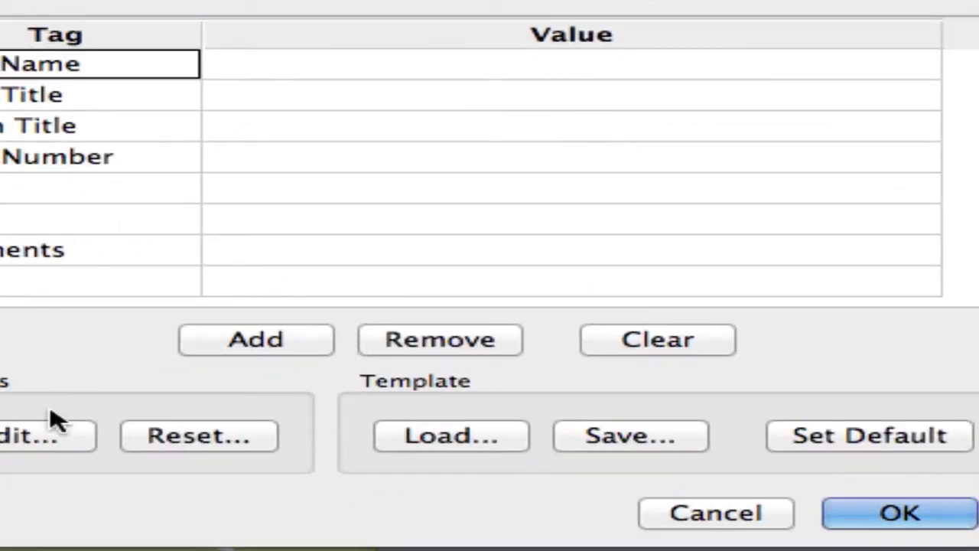
left_click(889, 512)
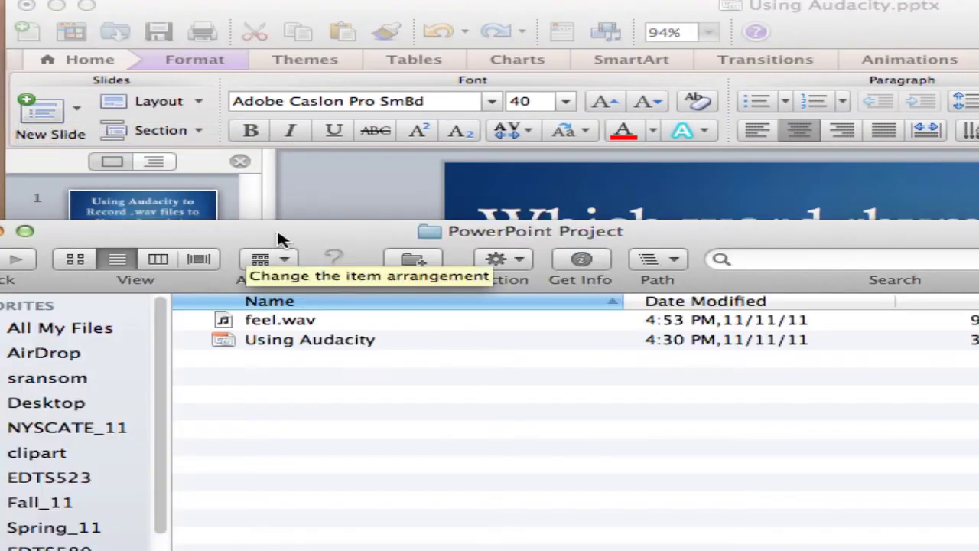
left_click(339, 224)
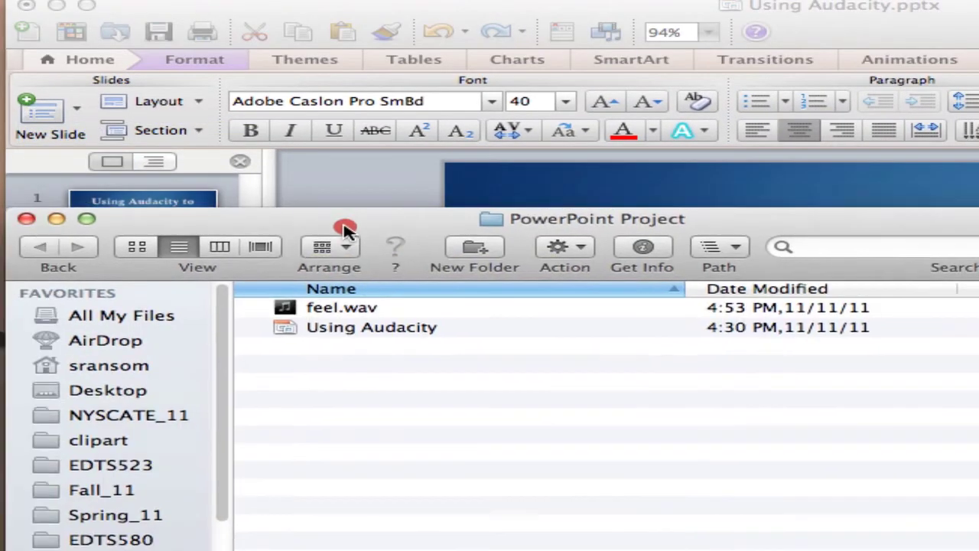
left_click(358, 294)
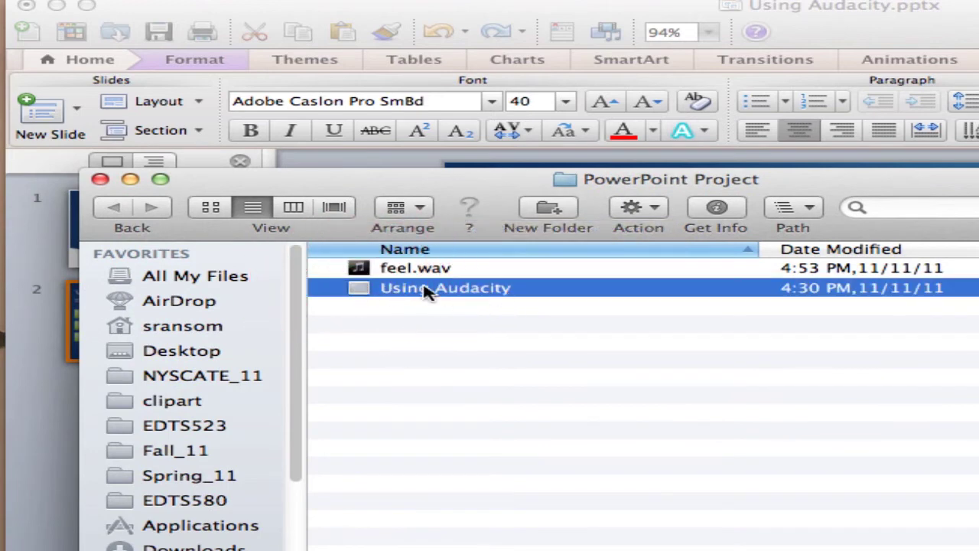
left_click(405, 269)
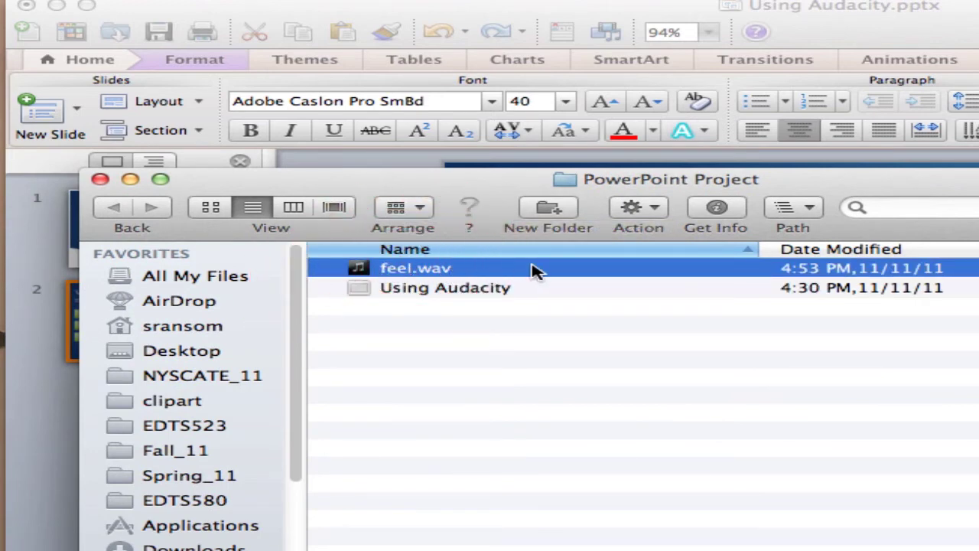
left_click(99, 179)
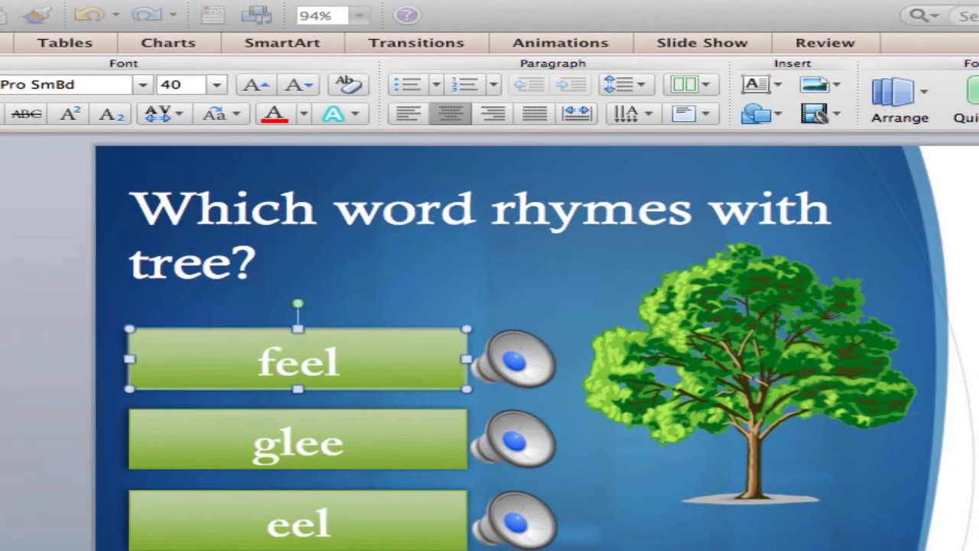
- Reselect the feel box, enable Play sound in its Action Settings, and choose Other Sound
left_click(656, 526)
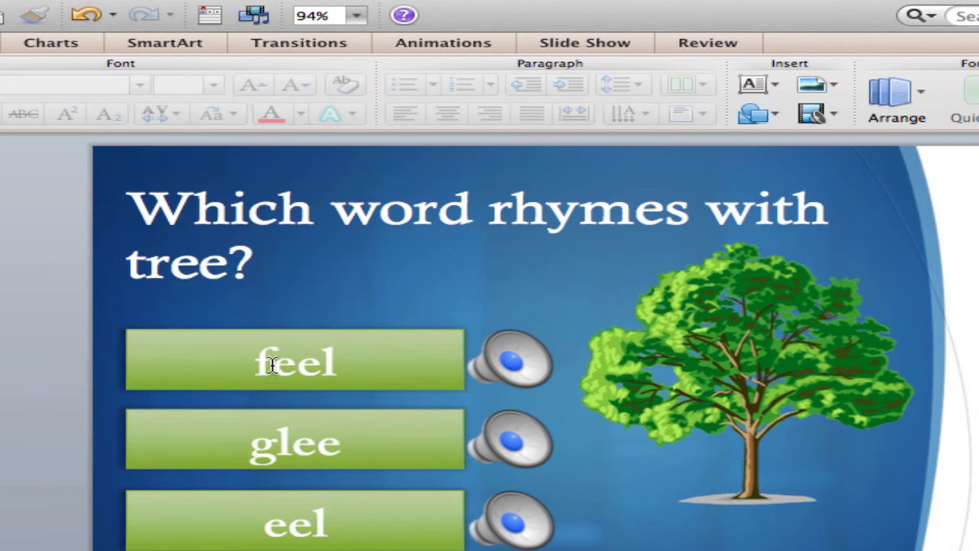
left_click(237, 366)
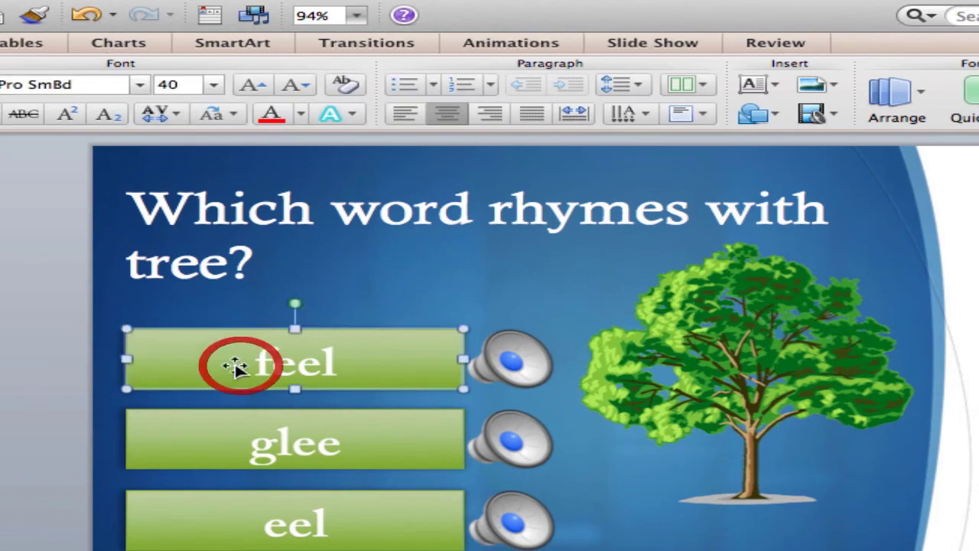
right_click(185, 353)
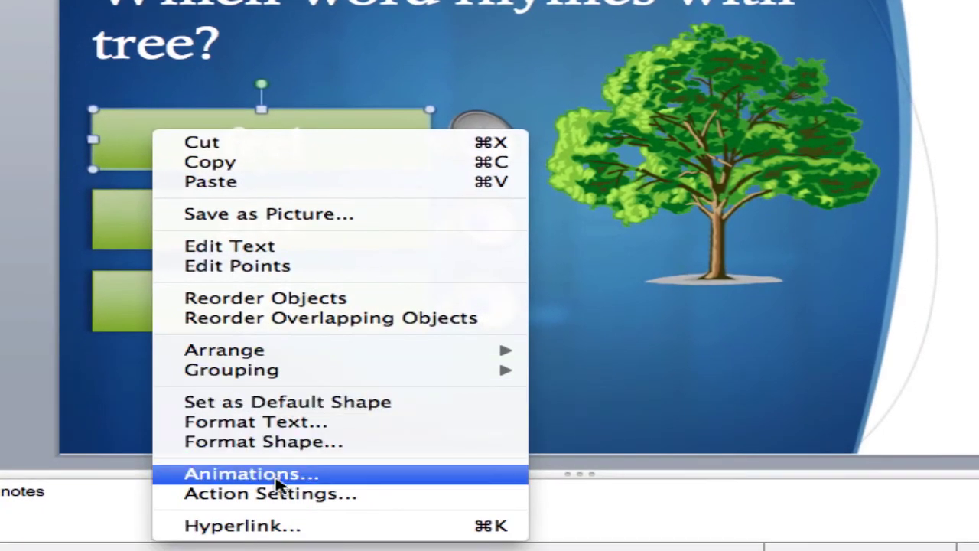
left_click(275, 496)
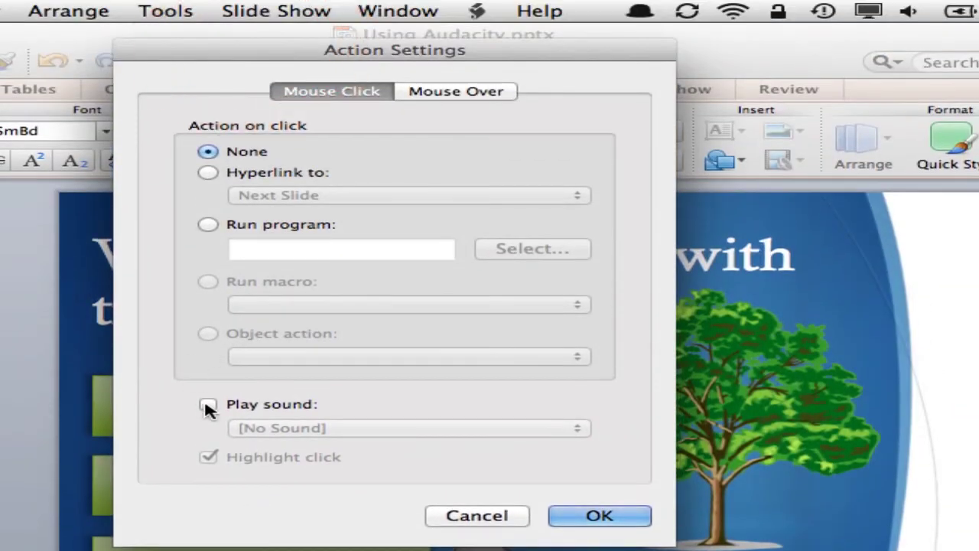
left_click(208, 405)
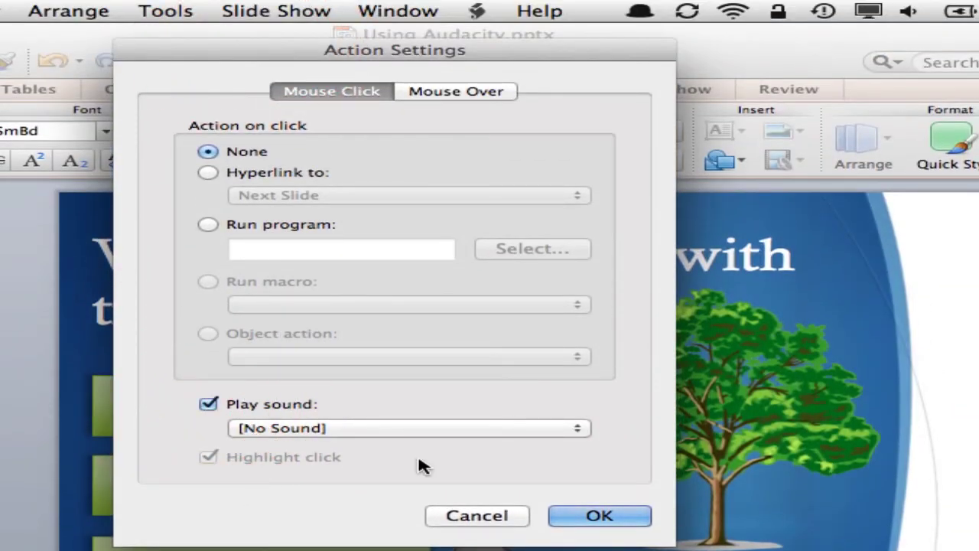
left_click(416, 429)
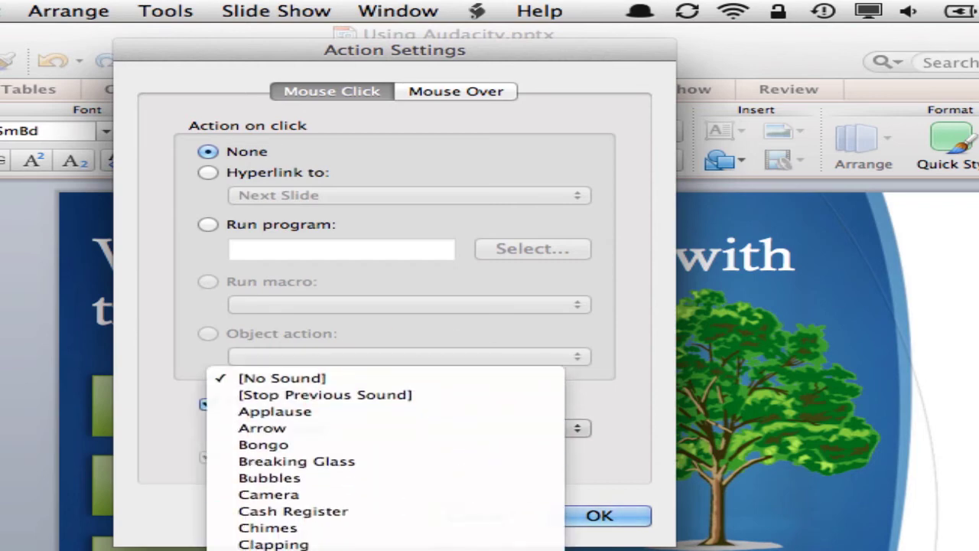
scroll(374, 535, "down", 10)
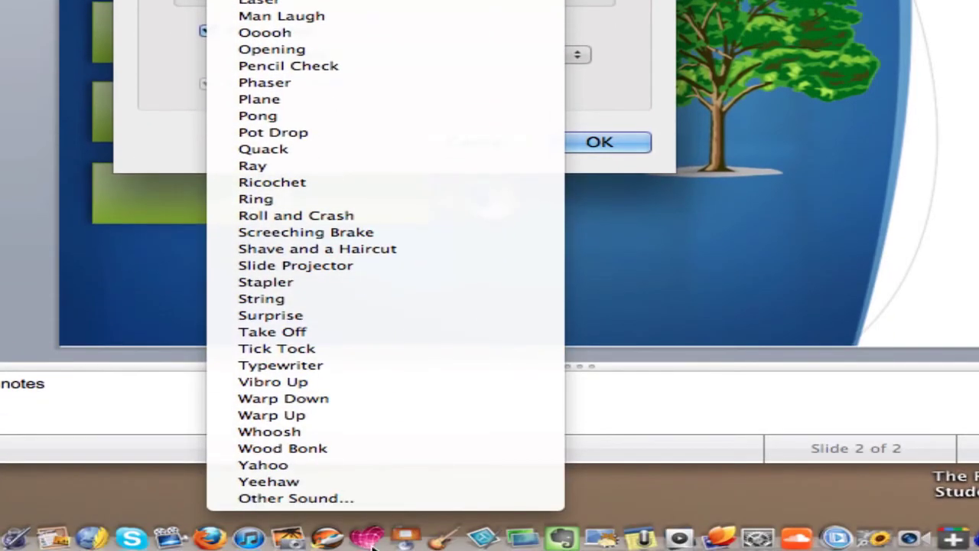
left_click(372, 505)
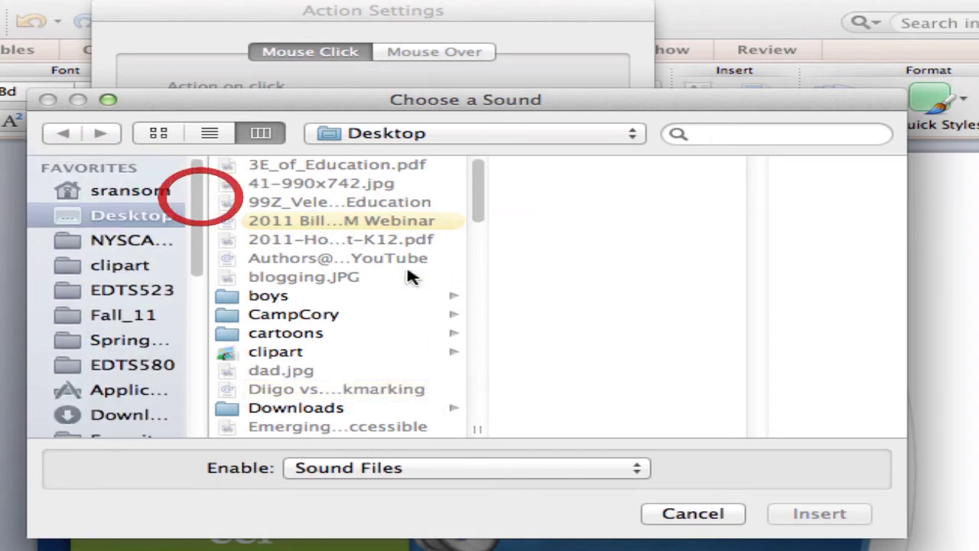
- Insert feel.wav from the PowerPoint Project folder as the feel box's click sound
scroll(410, 275, "down", 10)
scroll(342, 285, "down", 5)
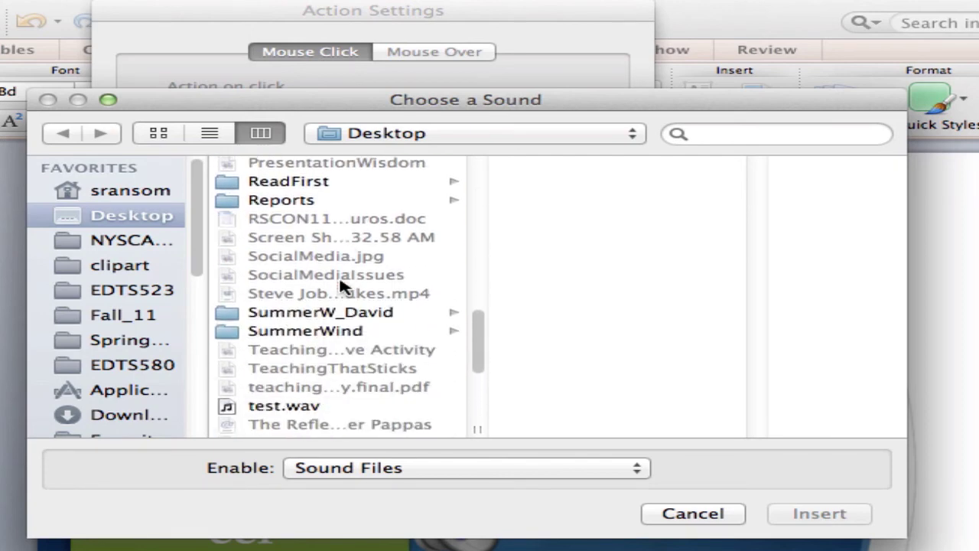
scroll(342, 284, "up", 5)
scroll(342, 283, "up", 3)
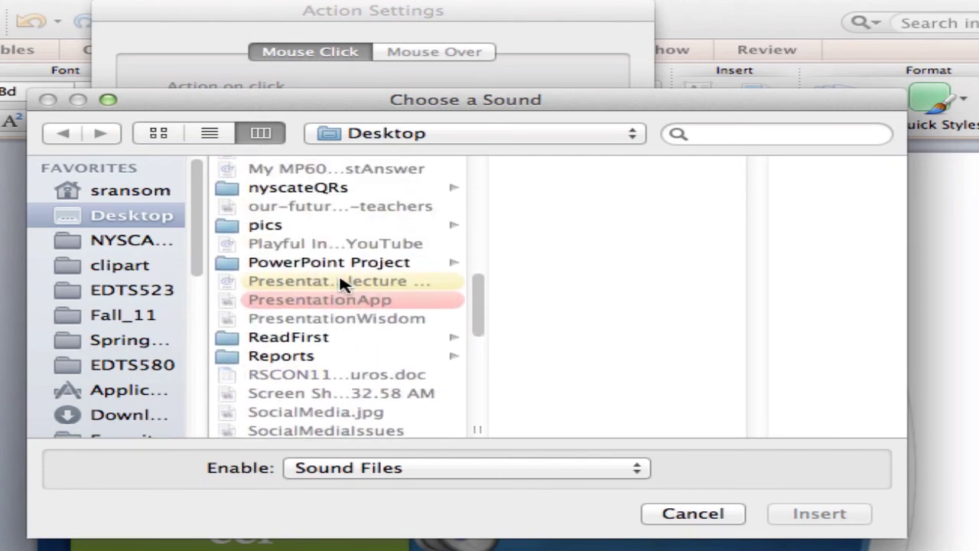
left_click(320, 261)
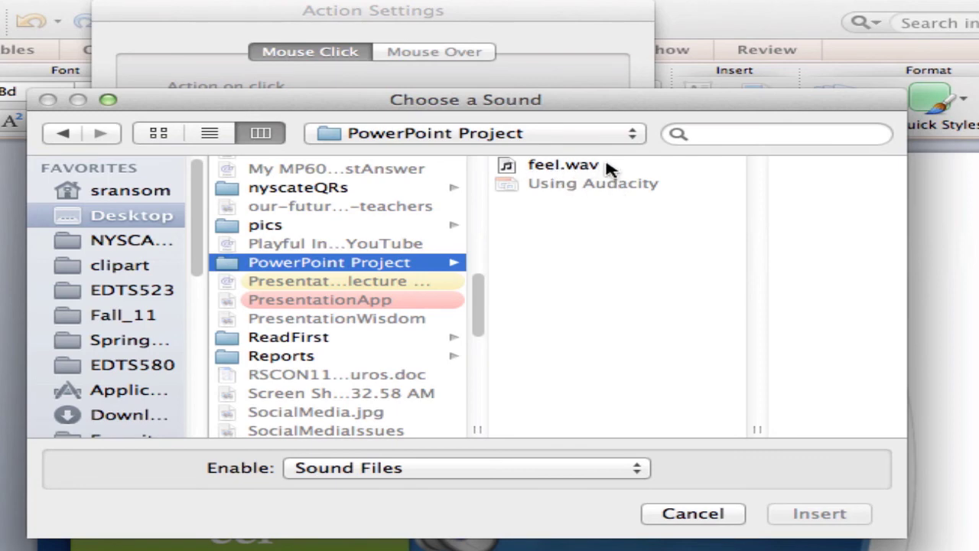
left_click(553, 167)
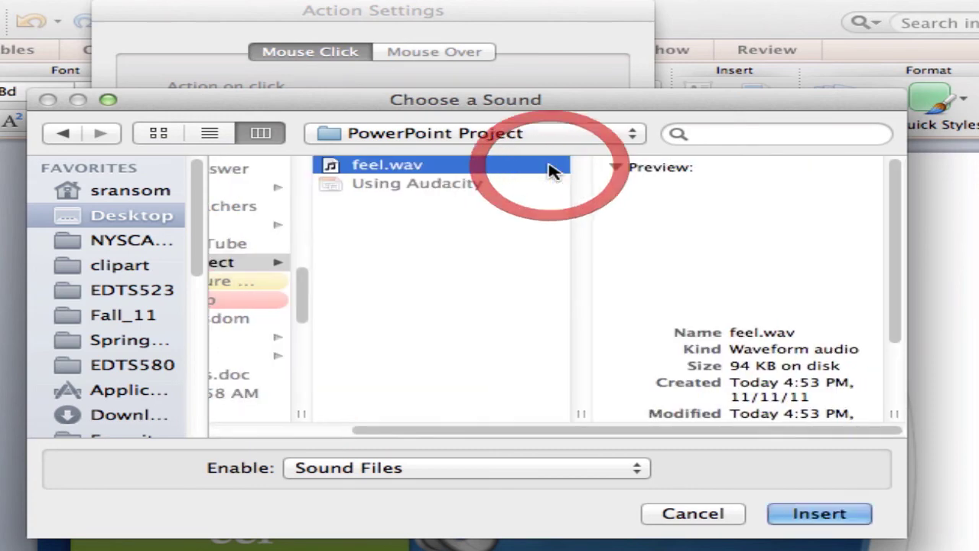
left_click(832, 517)
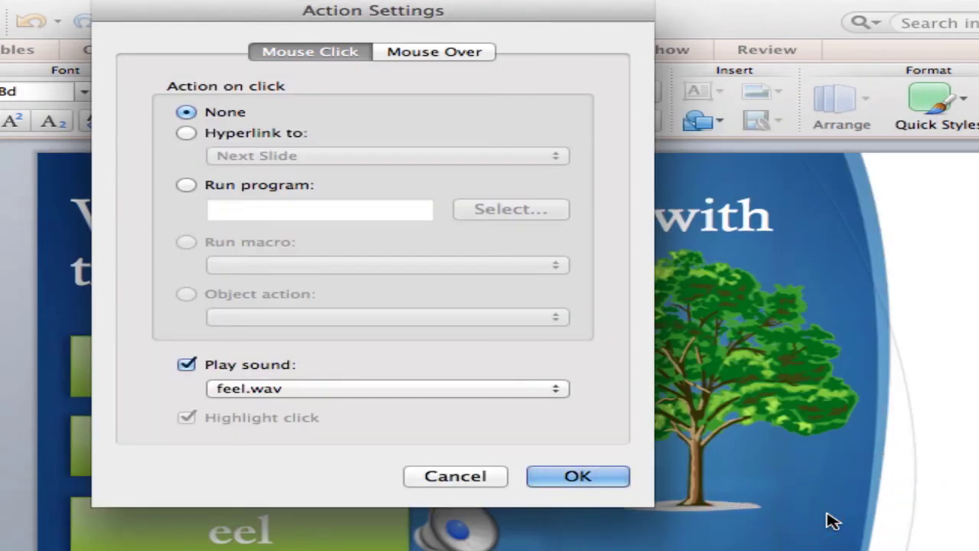
- Confirm feel.wav for the feel box, then review and accept the tree picture's Action Settings
left_click(594, 475)
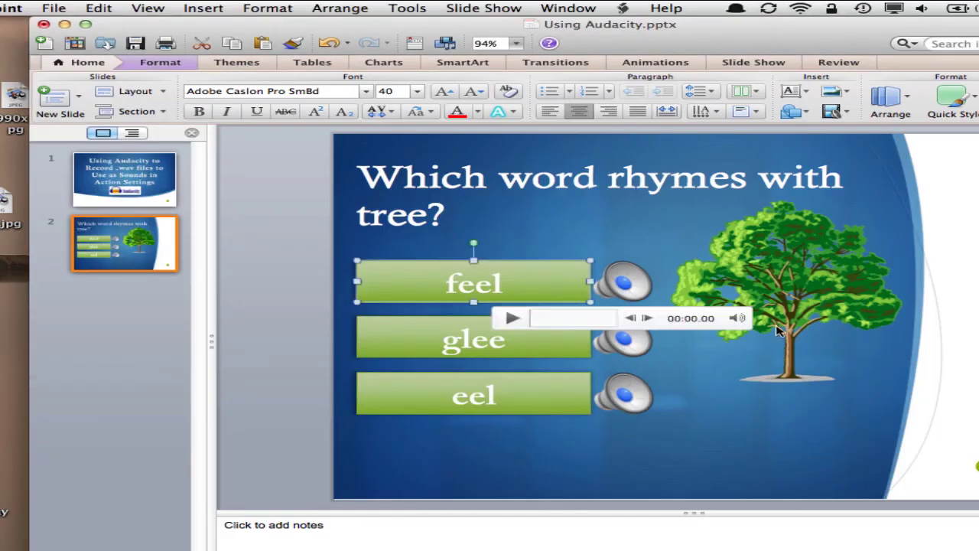
left_click(851, 299)
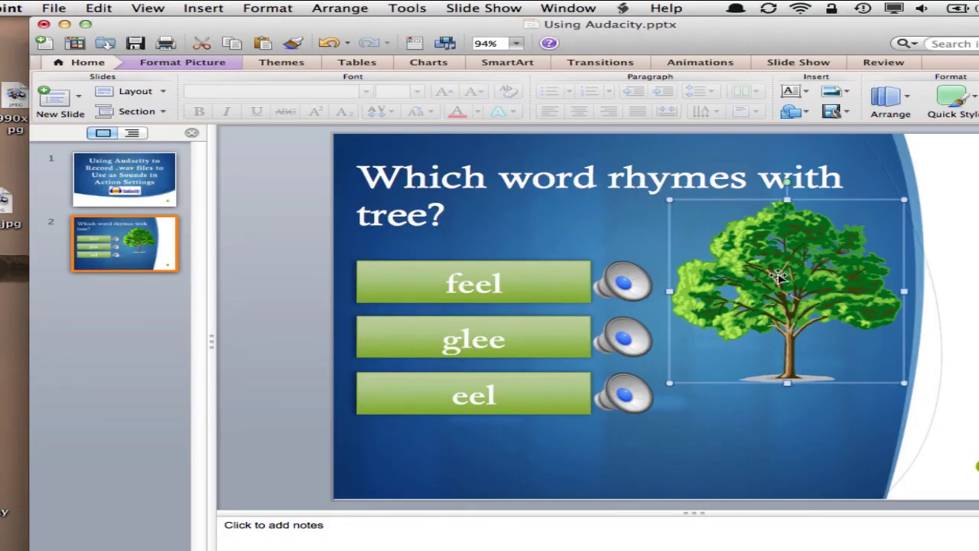
right_click(778, 276)
left_click(849, 480)
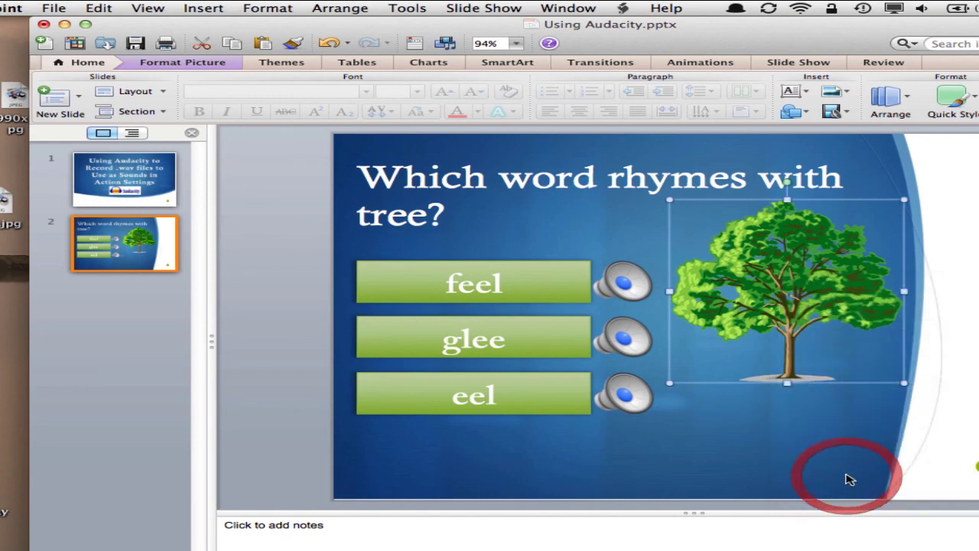
left_click(704, 367)
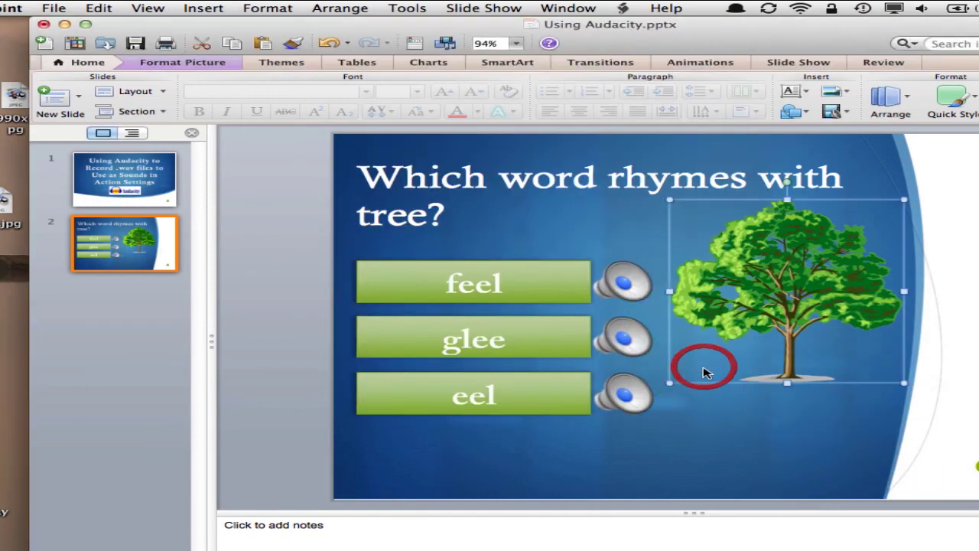
left_click(768, 425)
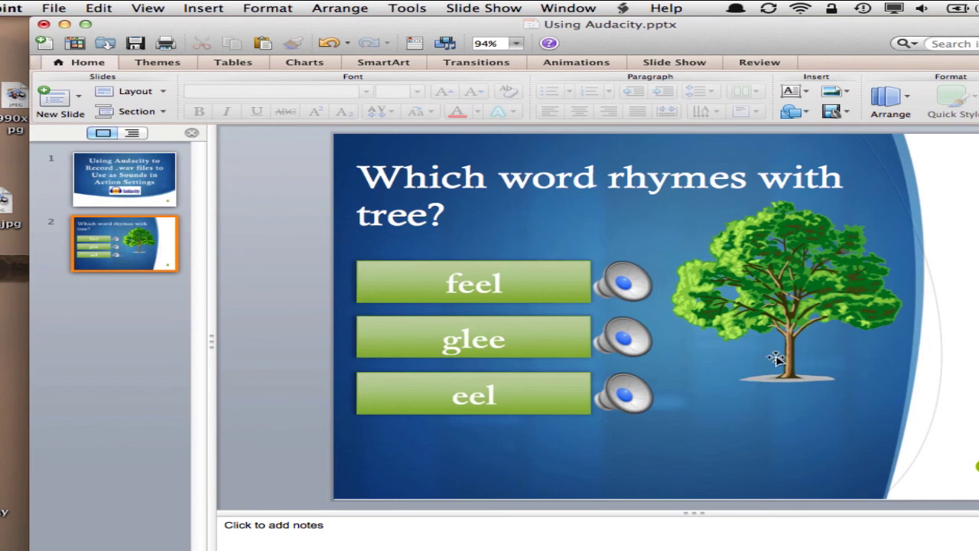